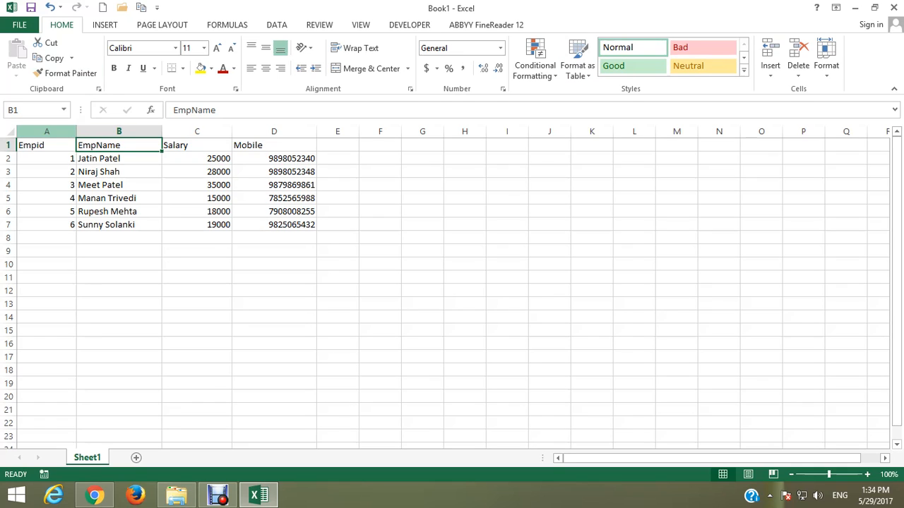
Review the employee table's Empid, EmpName, Salary and Mobile headers and the records in A2:D7
left_click(47, 146)
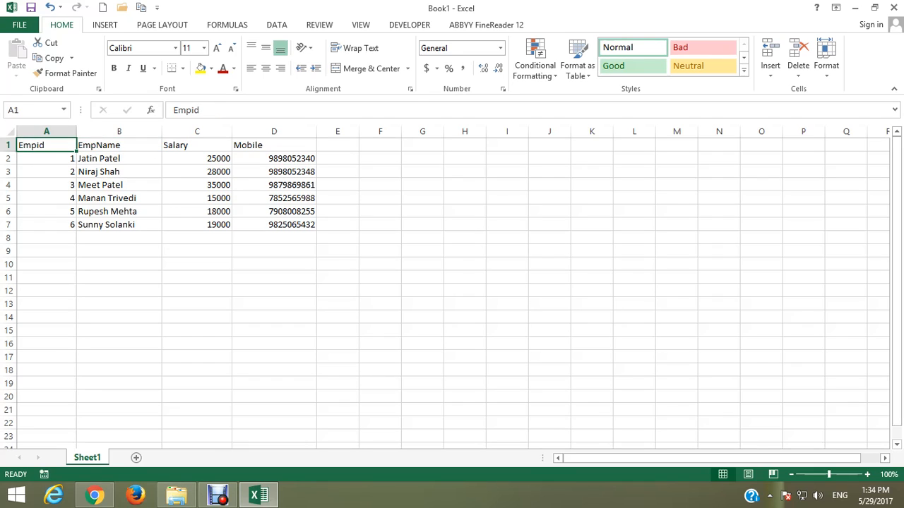
left_click(119, 146)
left_click(197, 146)
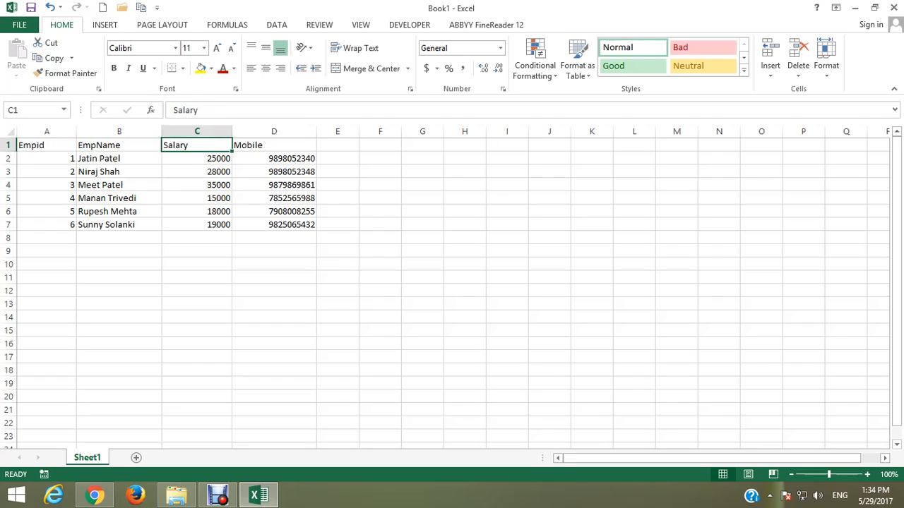
left_click(274, 146)
left_click_drag(46, 159, 274, 225)
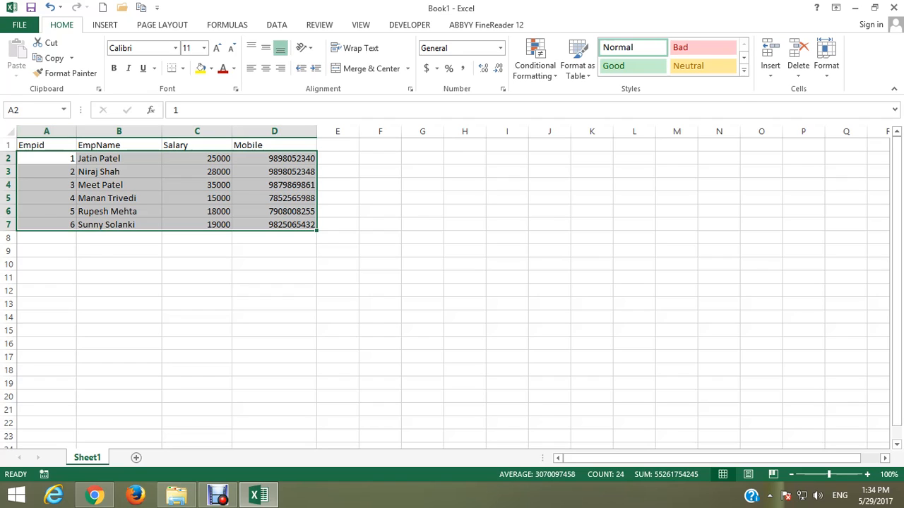
left_click(274, 303)
Copy the mobile number in cell D7 to cell F7 and autofit the width of column F
left_click(274, 225)
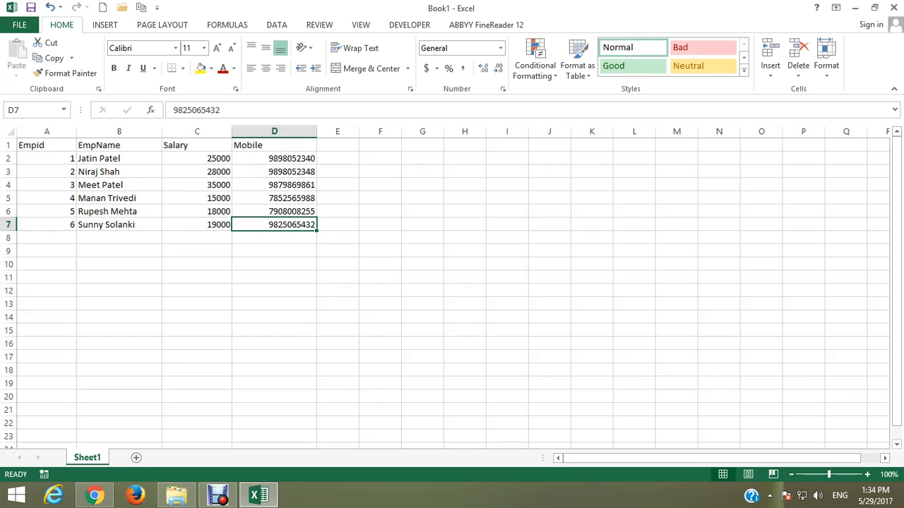
left_click(380, 224)
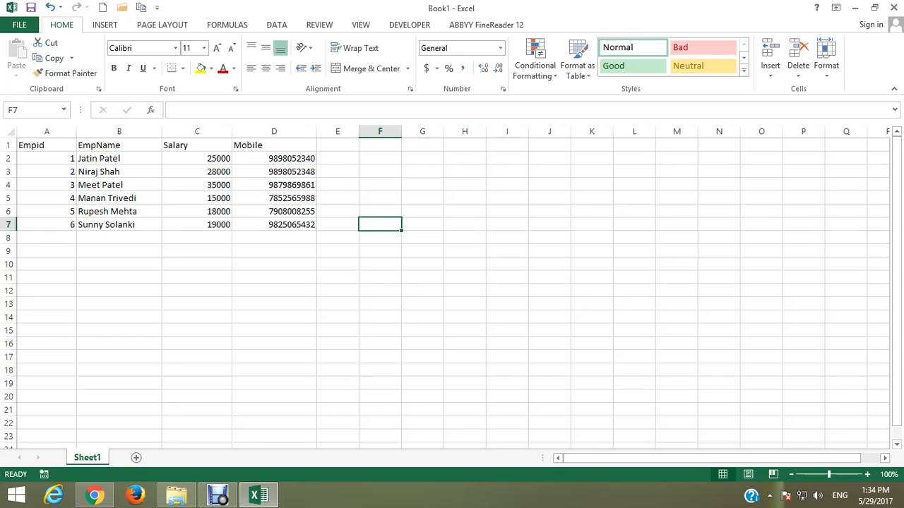
key("Left")
key("Left")
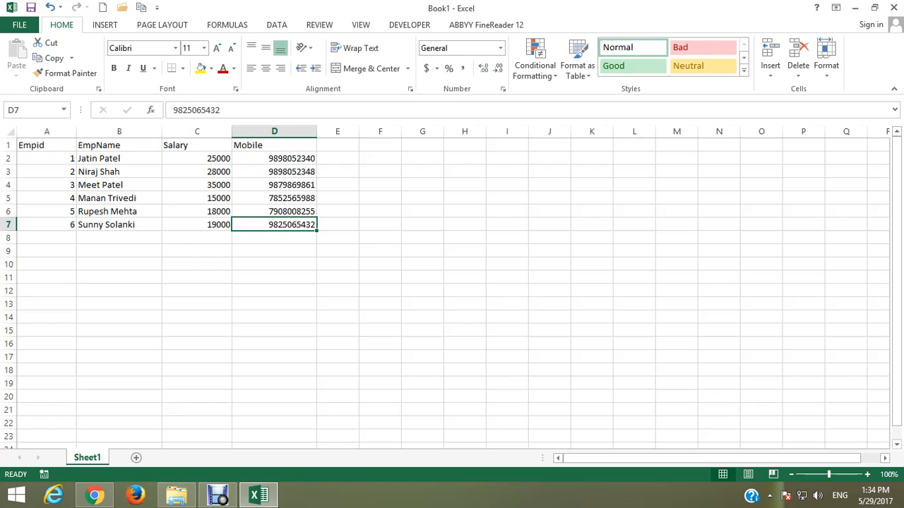
key("ctrl+c")
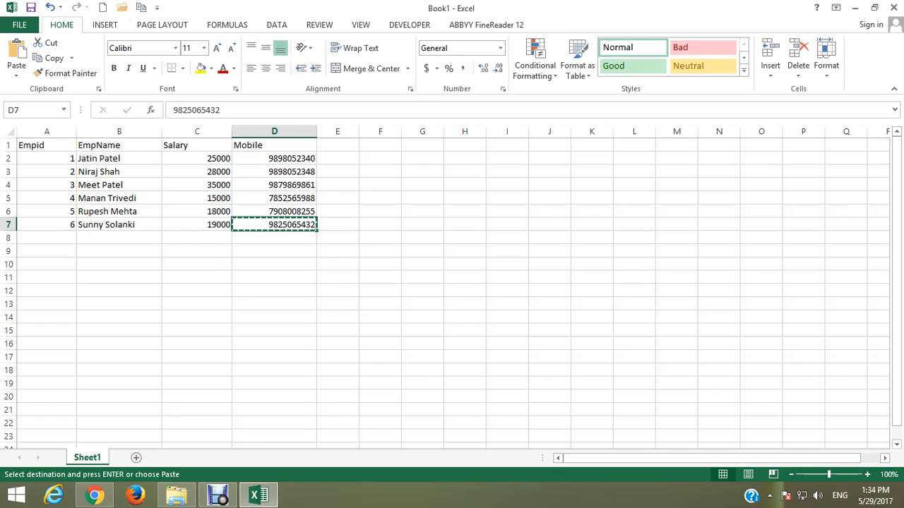
key("Right")
key("Right")
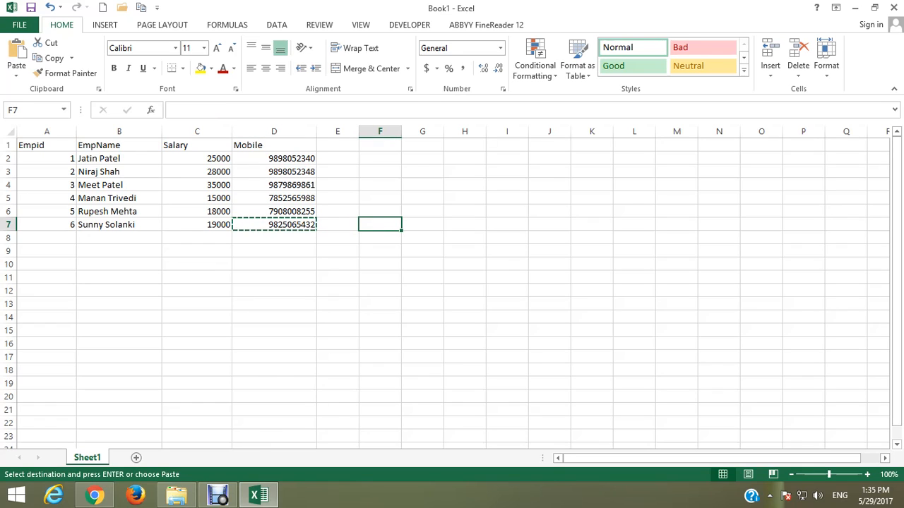
key("ctrl+v")
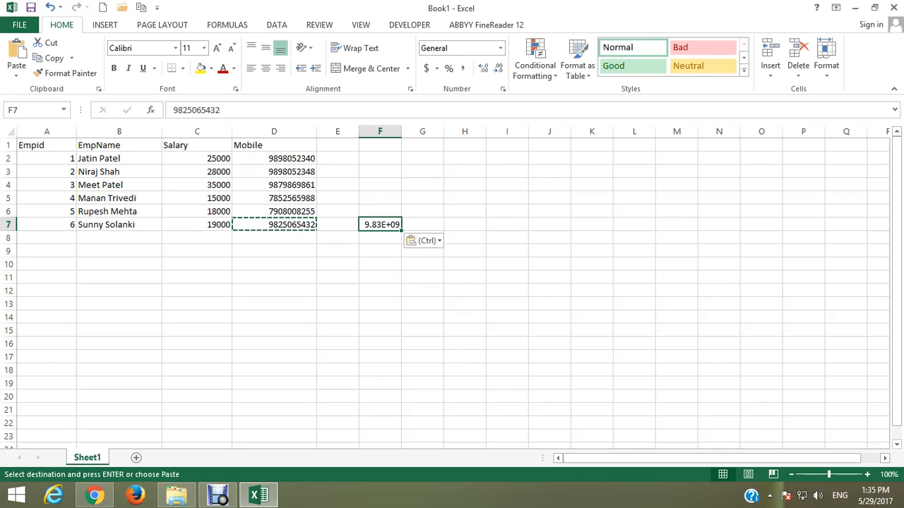
double_click(401, 131)
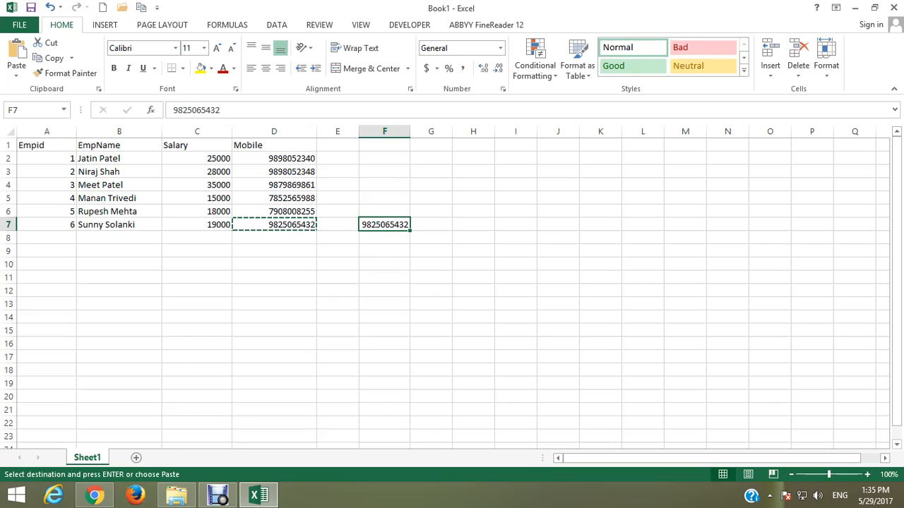
Move the mobile number from cell F7 to cell H7 by cutting and pasting, and autofit column H
left_click(473, 224)
left_click(384, 224)
key("ctrl+c")
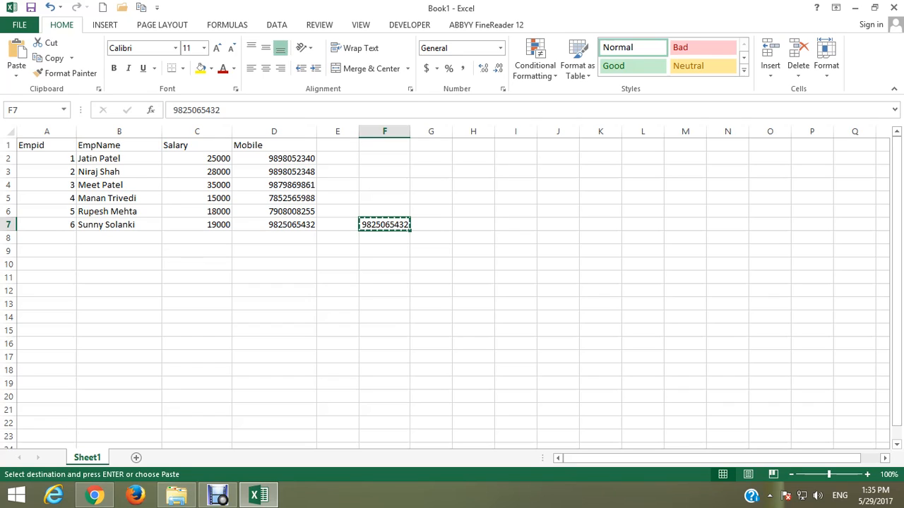
left_click(473, 225)
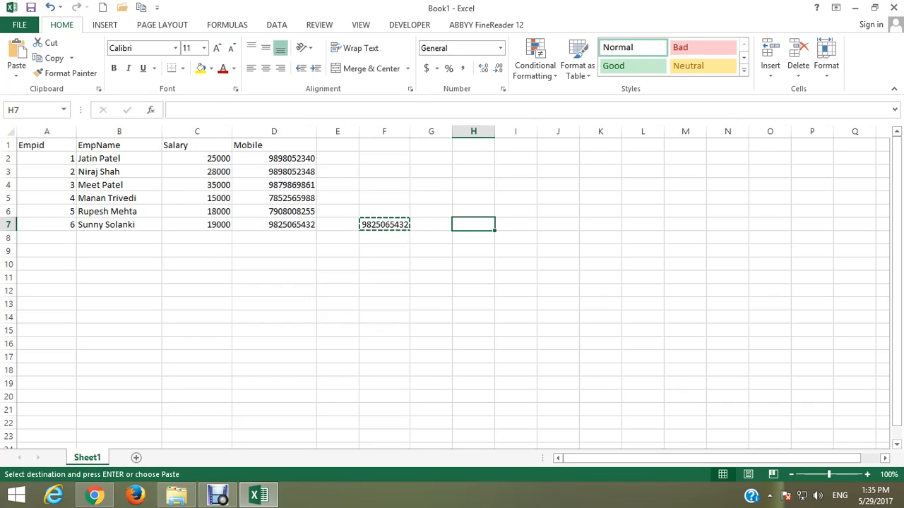
key("Return")
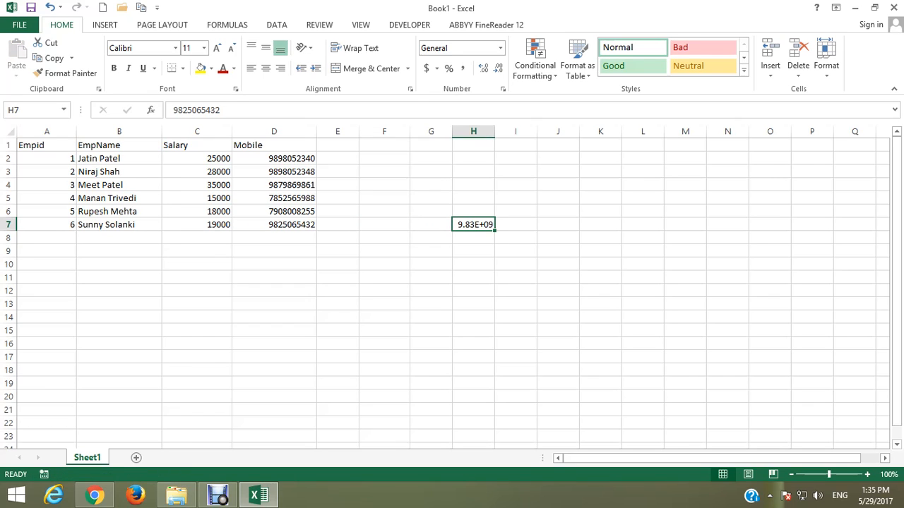
left_click(495, 131)
double_click(495, 131)
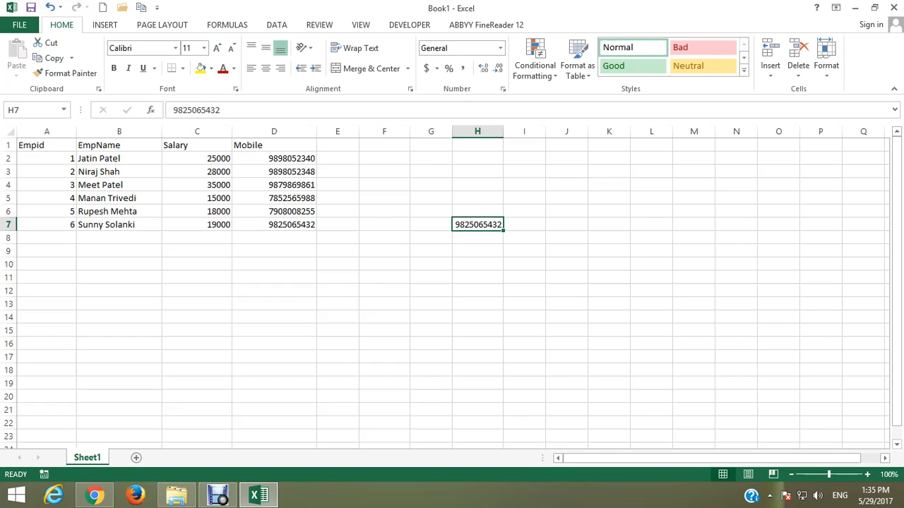
Clear the mobile number from cell H7
key("Delete")
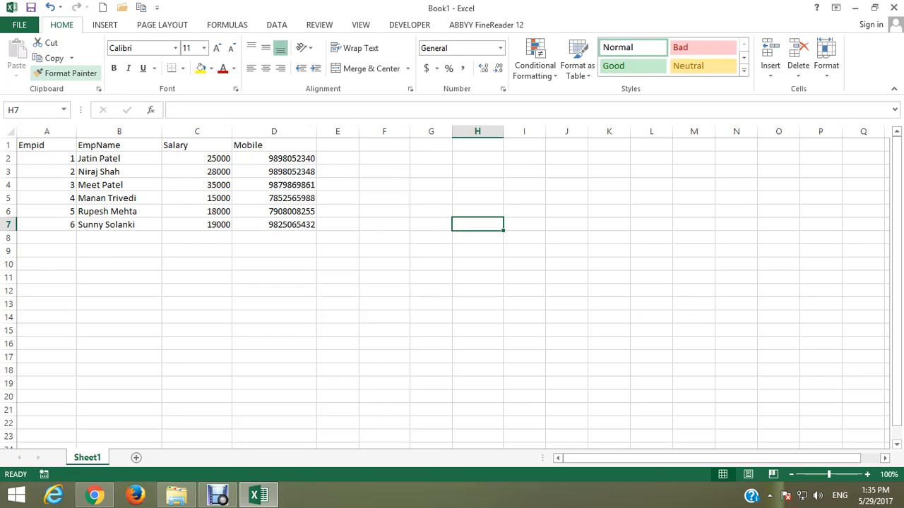
left_click(274, 224)
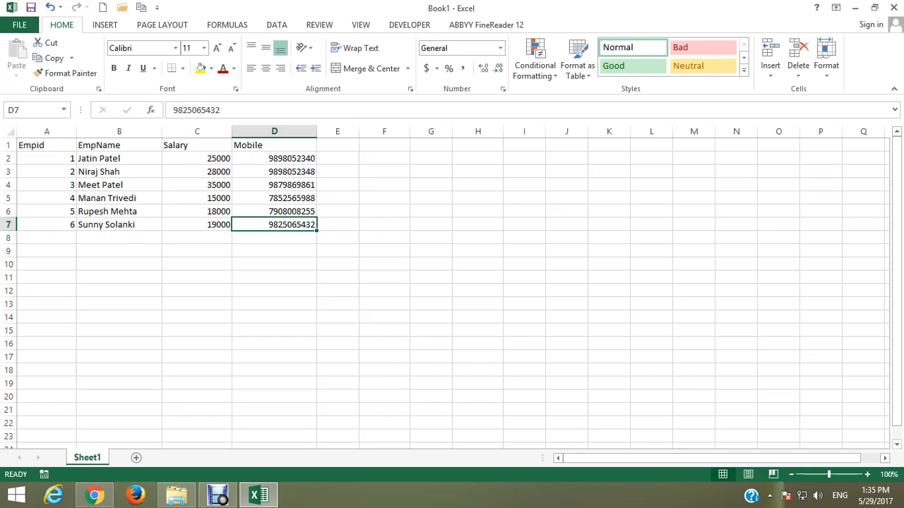
left_click(47, 145)
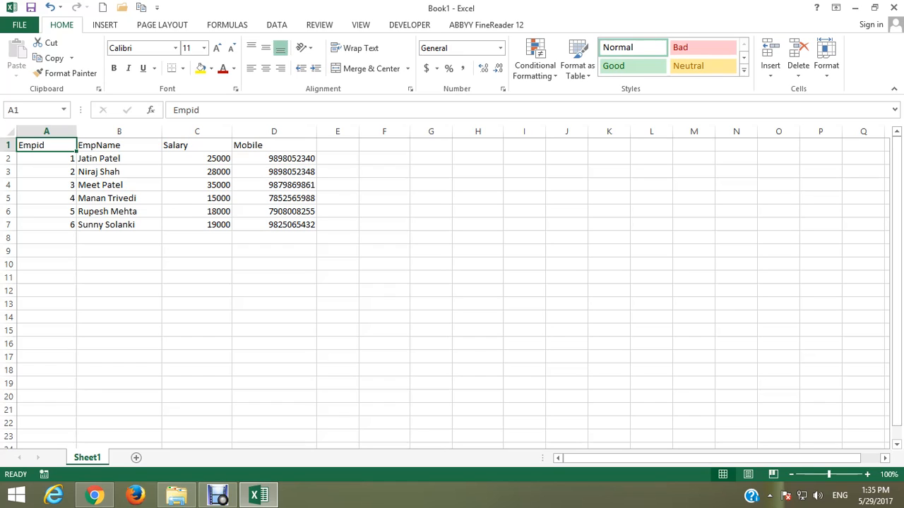
left_click(47, 185)
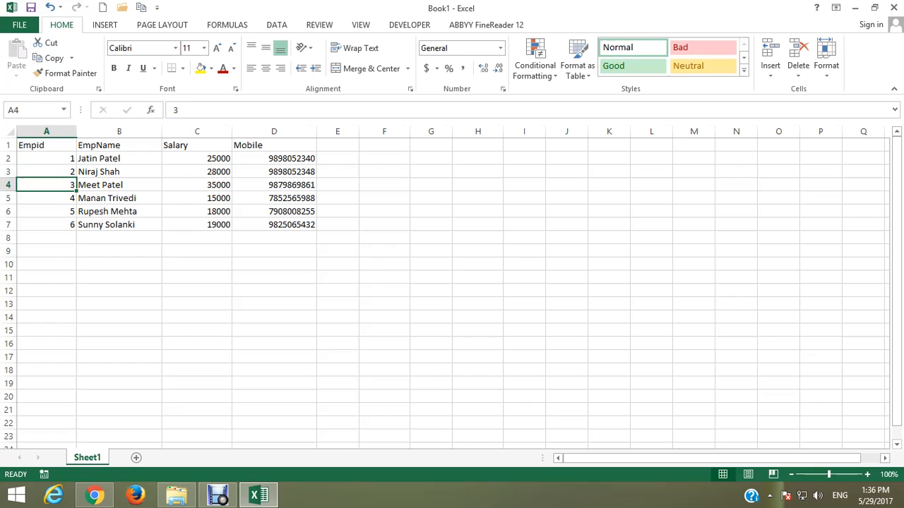
Format the Empid header in cell A1 as red, bold Times New Roman at size 22
left_click(47, 146)
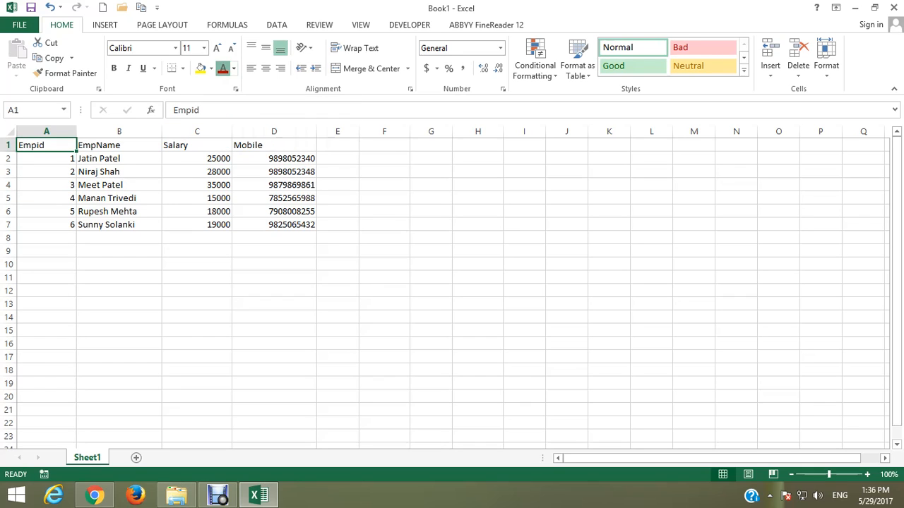
left_click(222, 69)
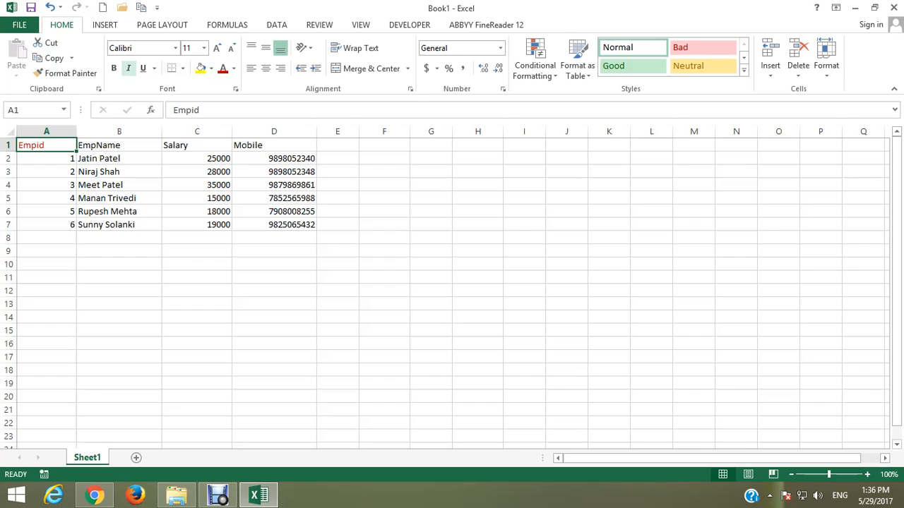
left_click(114, 67)
left_click(175, 47)
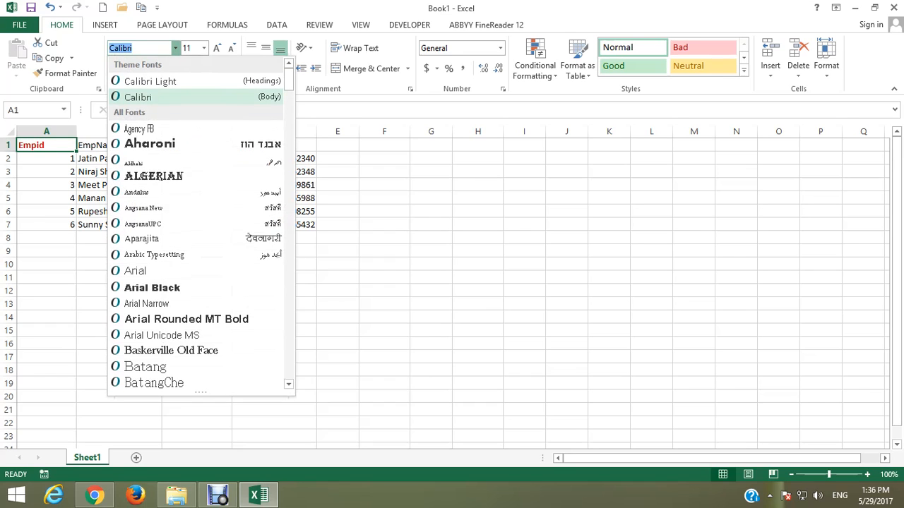
type("ti")
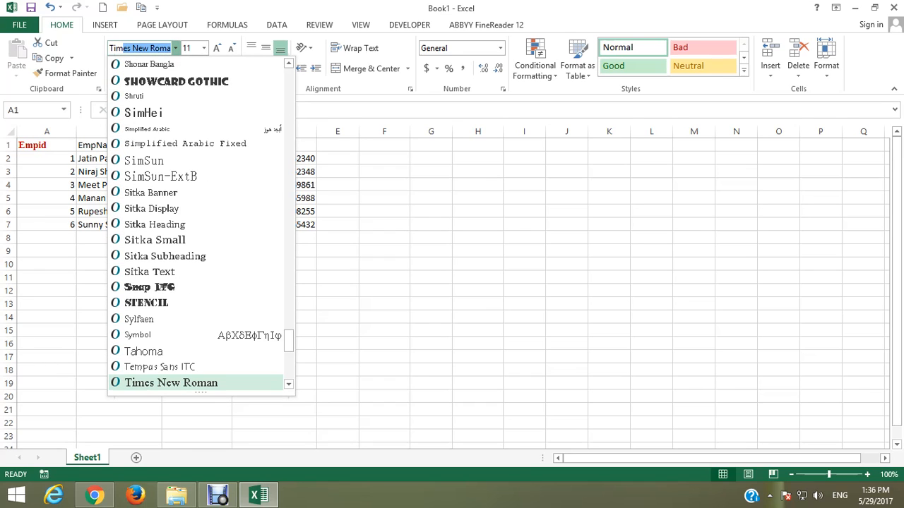
key("Tab")
type("22")
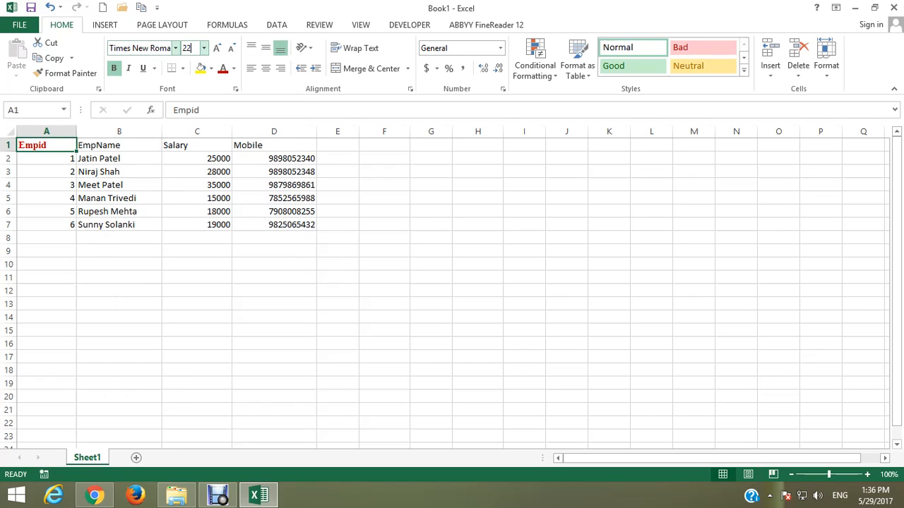
key("Return")
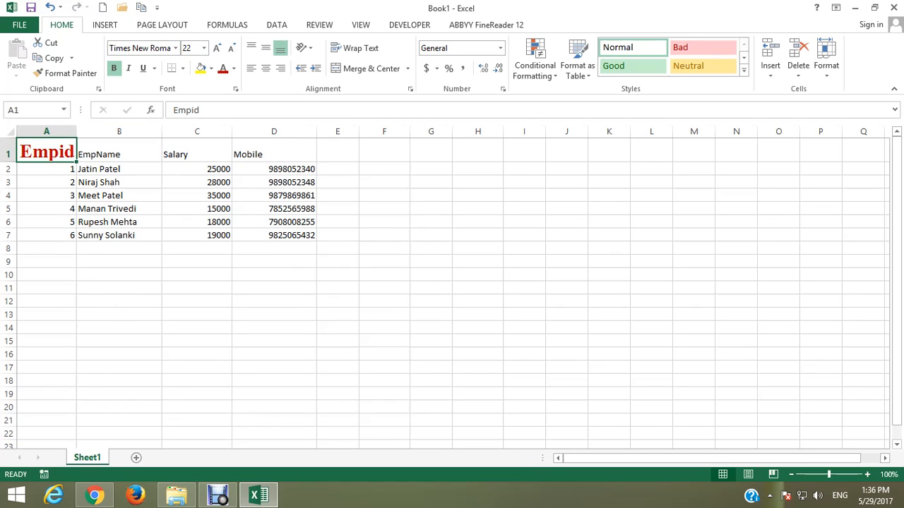
left_click(47, 182)
left_click(47, 151)
Format the EmpName, Salary and Mobile headers in B1:D1 as red, bold Times New Roman at size 22
left_click_drag(118, 152, 274, 152)
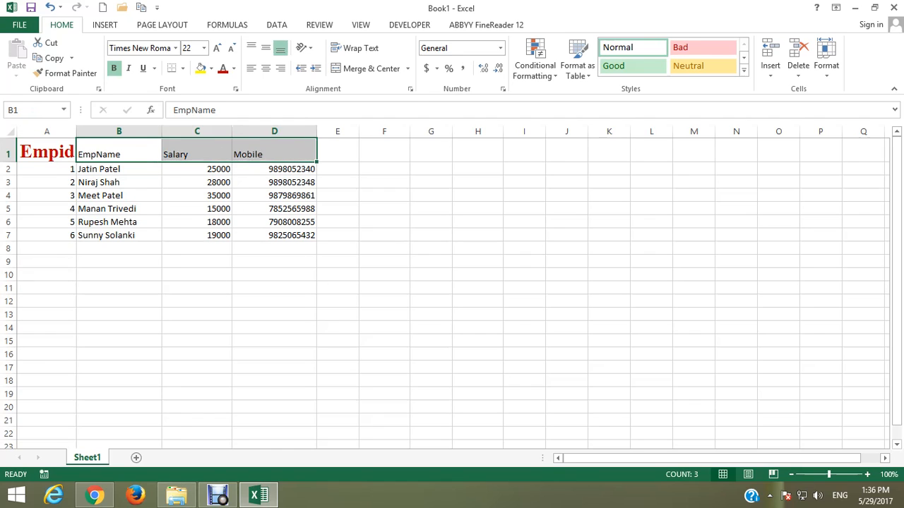
left_click(274, 222)
left_click(118, 152)
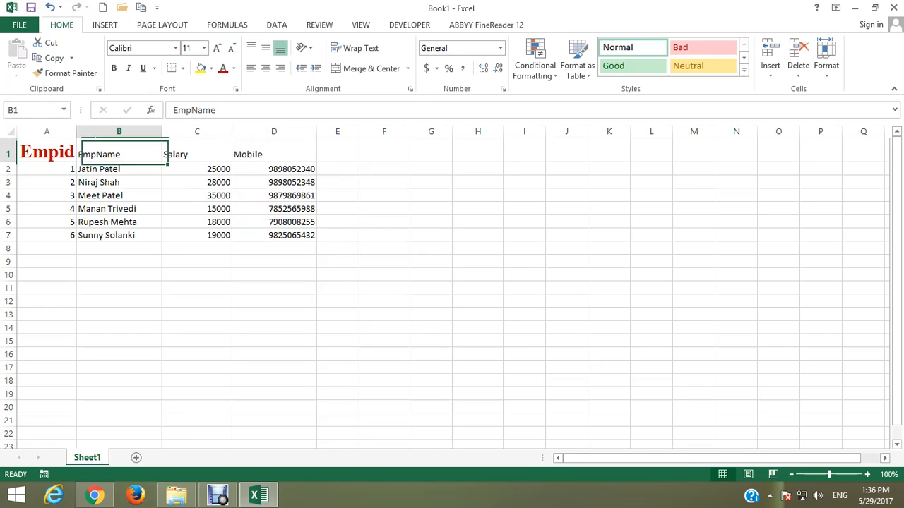
left_click_drag(119, 152, 274, 152)
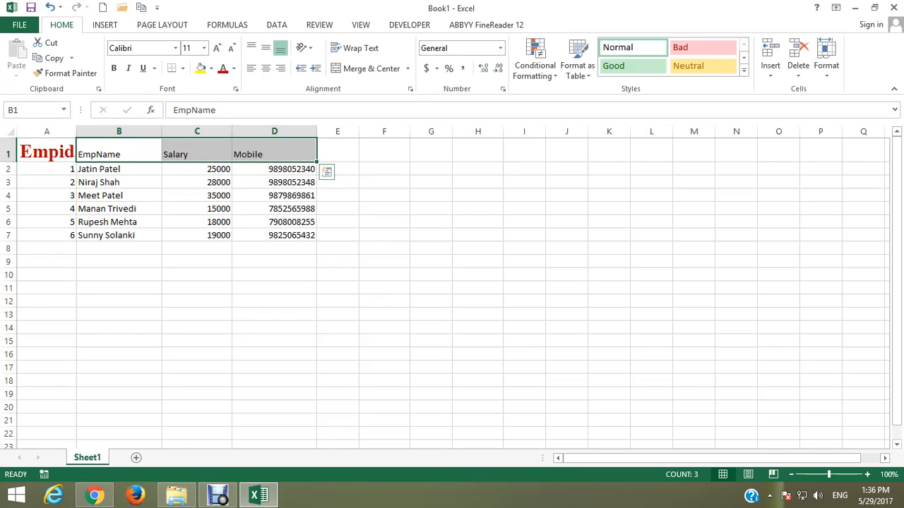
left_click(223, 68)
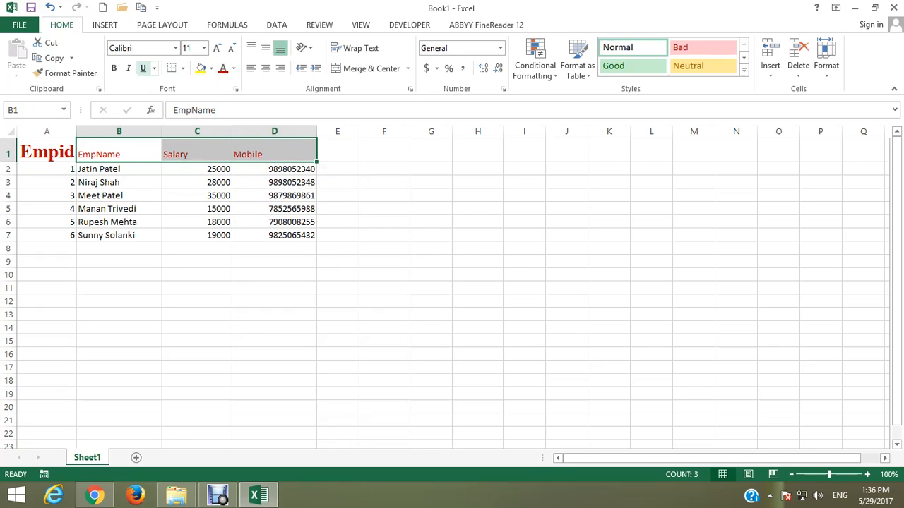
left_click(114, 69)
left_click(175, 48)
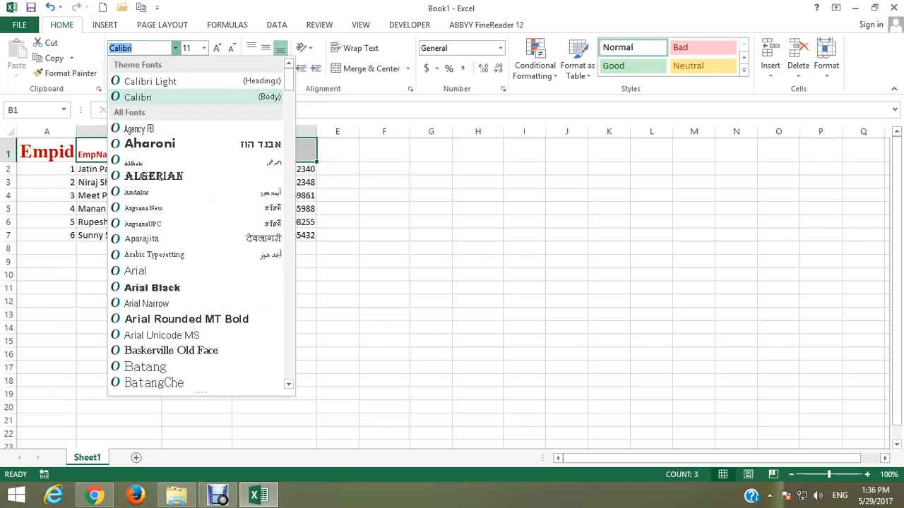
type("Times New Roma")
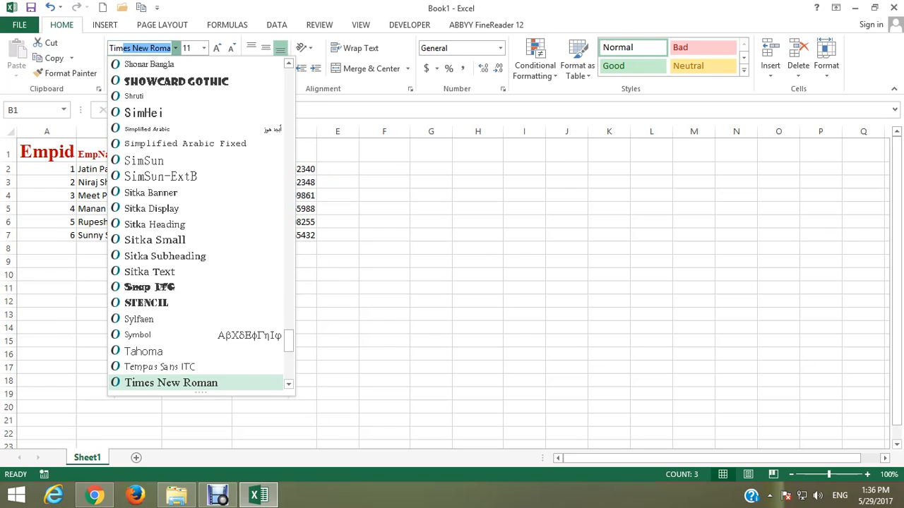
key("Tab")
type("22")
key("Return")
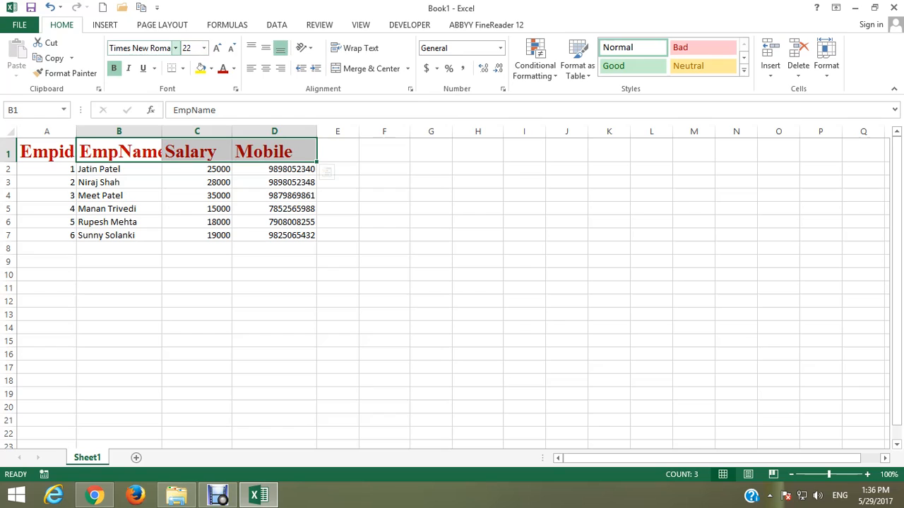
Undo the font size, font, bold and red colour changes on the headers in B1:D1
left_click(119, 262)
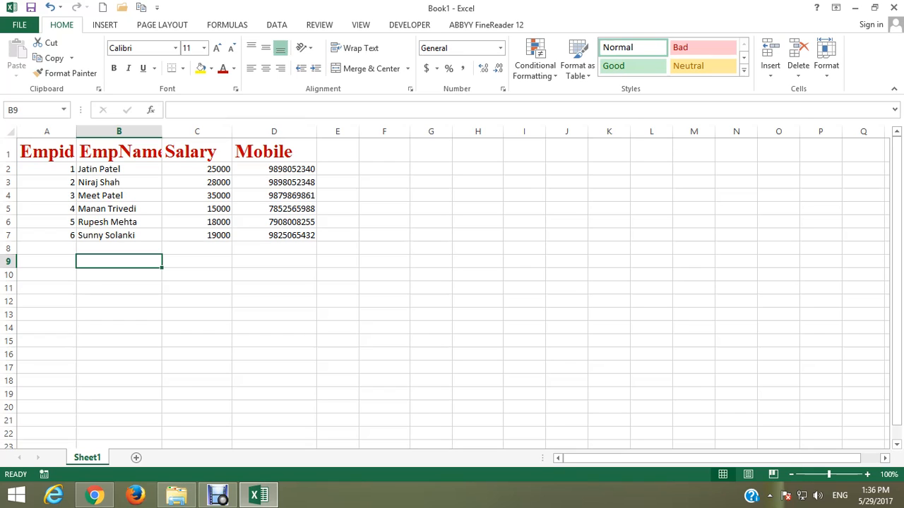
left_click(119, 170)
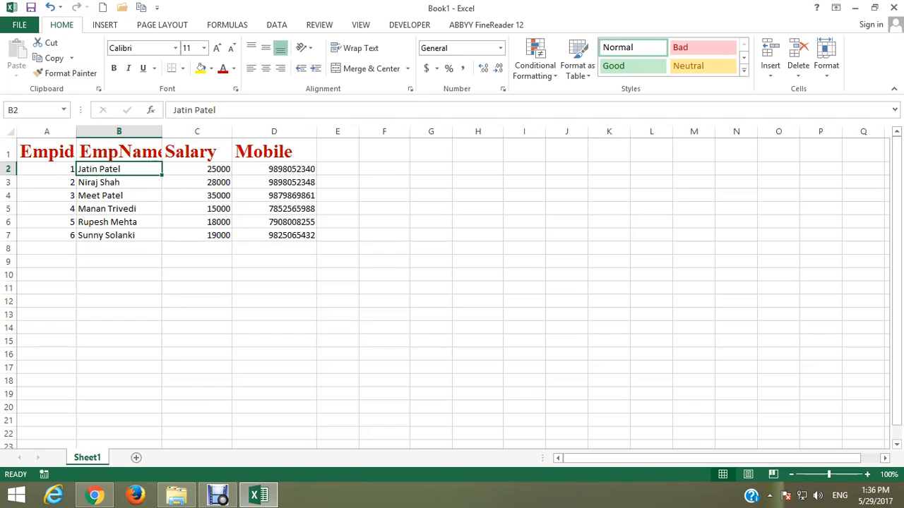
key("ctrl+z")
key("ctrl+z")
key("ctrl+z")
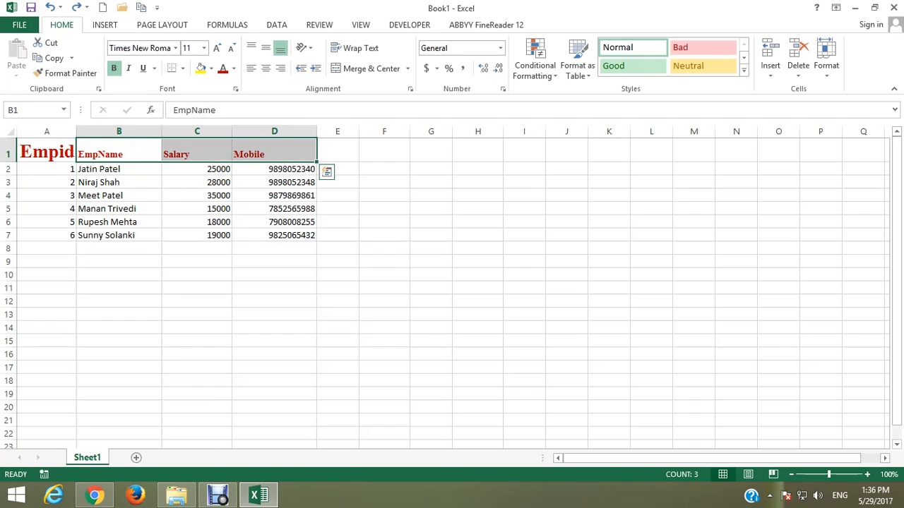
key("ctrl+z")
left_click(158, 182)
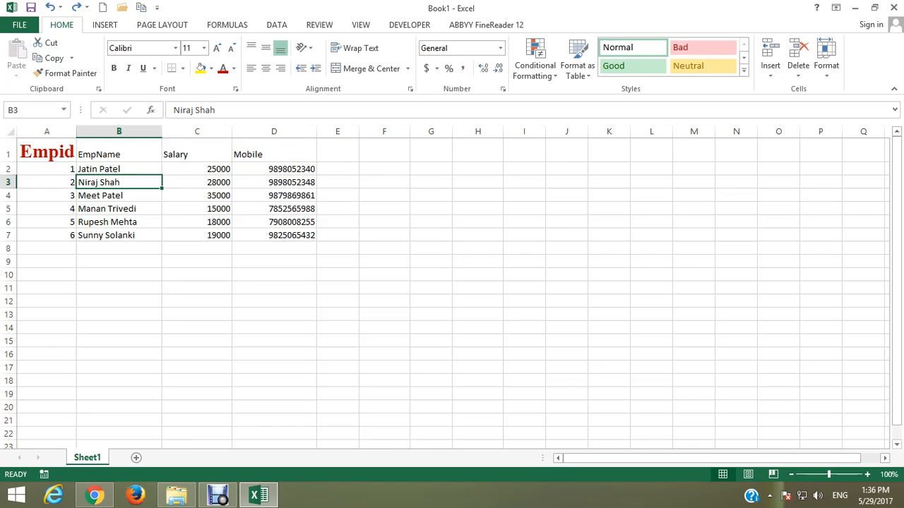
Copy the Empid header's formatting in A1 onto the EmpName, Salary and Mobile headers in B1:D1 with Format Painter
left_click(47, 151)
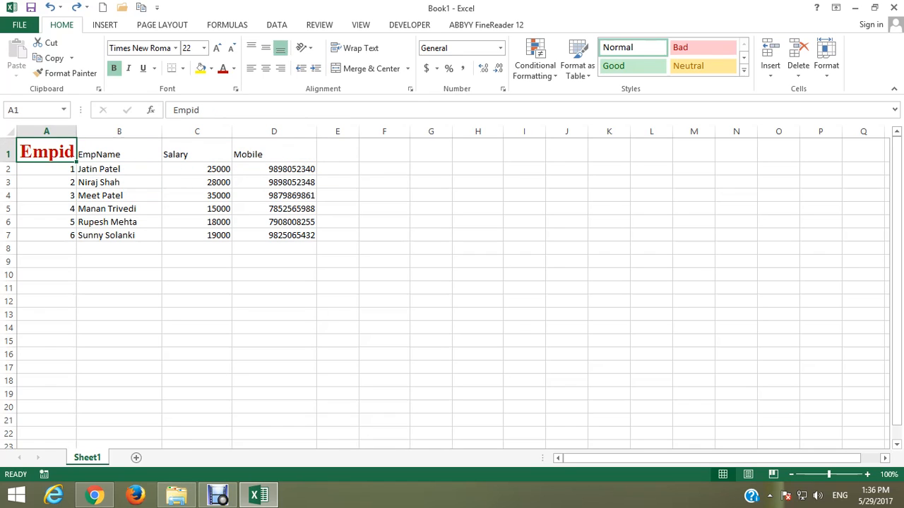
left_click_drag(118, 154, 274, 154)
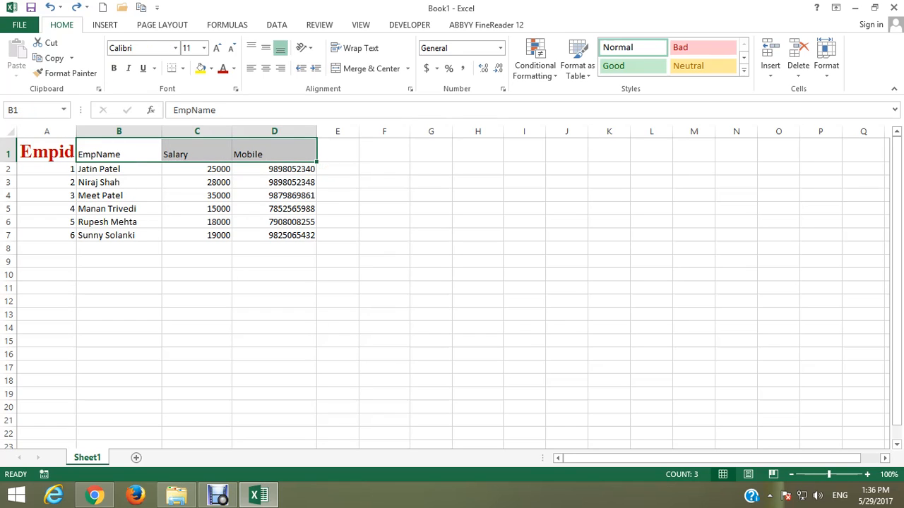
left_click(47, 152)
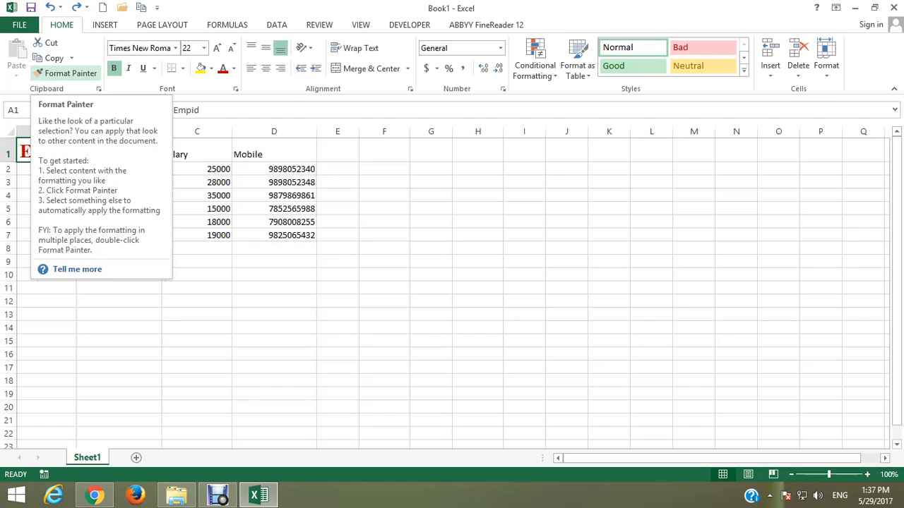
left_click(66, 73)
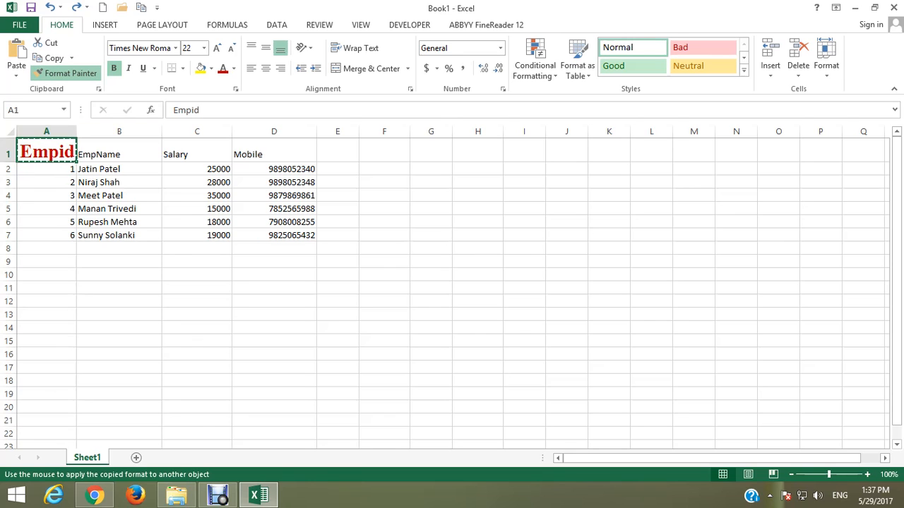
left_click(78, 154)
left_click_drag(78, 154, 282, 154)
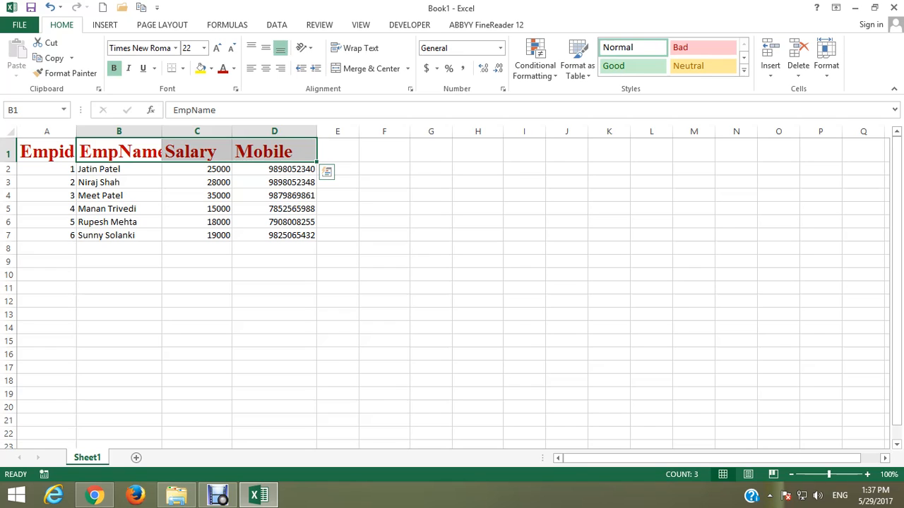
Autofit the widths of the EmpName and Salary columns to their contents
left_click(127, 152)
double_click(162, 132)
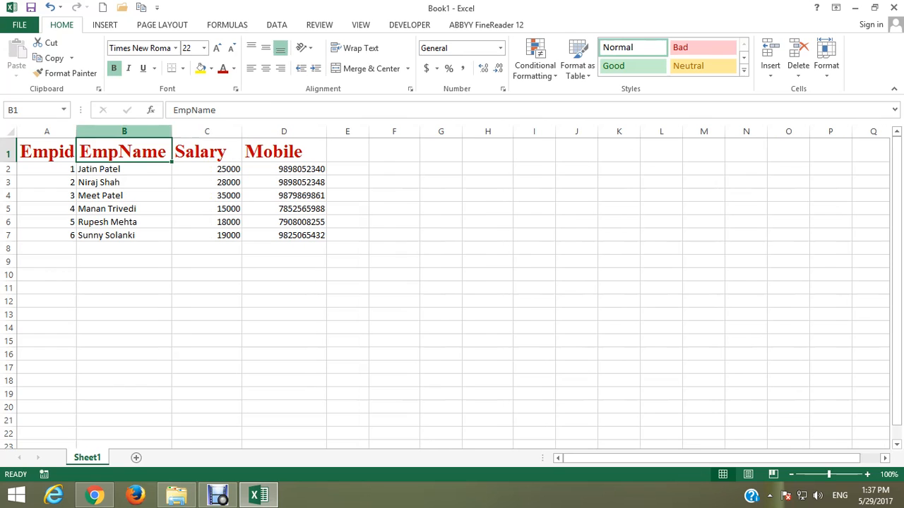
double_click(242, 131)
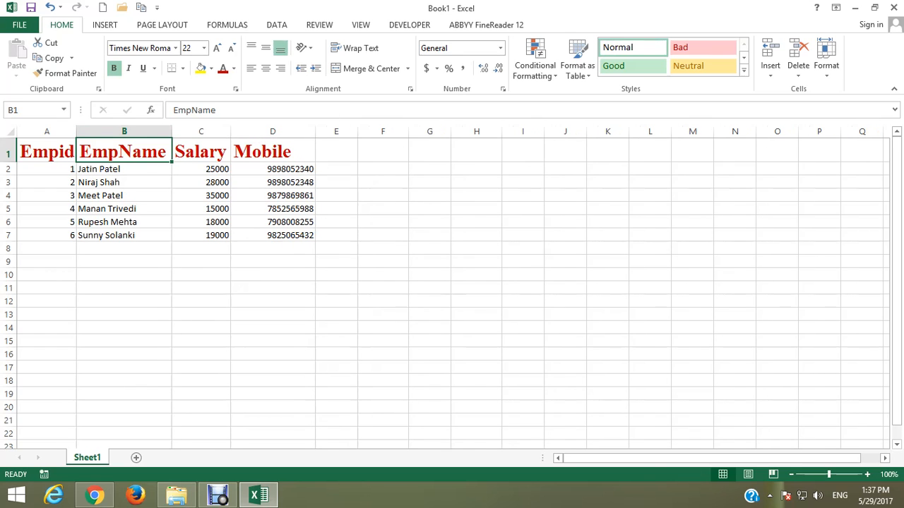
Copy the EmpName header's formatting in B1 onto the employee record in A4:D4 with Format Painter
left_click_drag(43, 196, 290, 195)
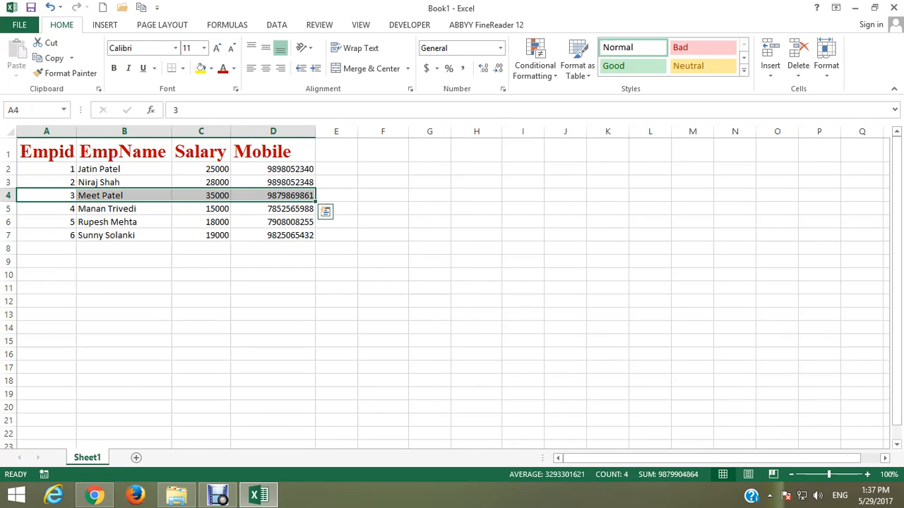
left_click_drag(47, 222, 282, 222)
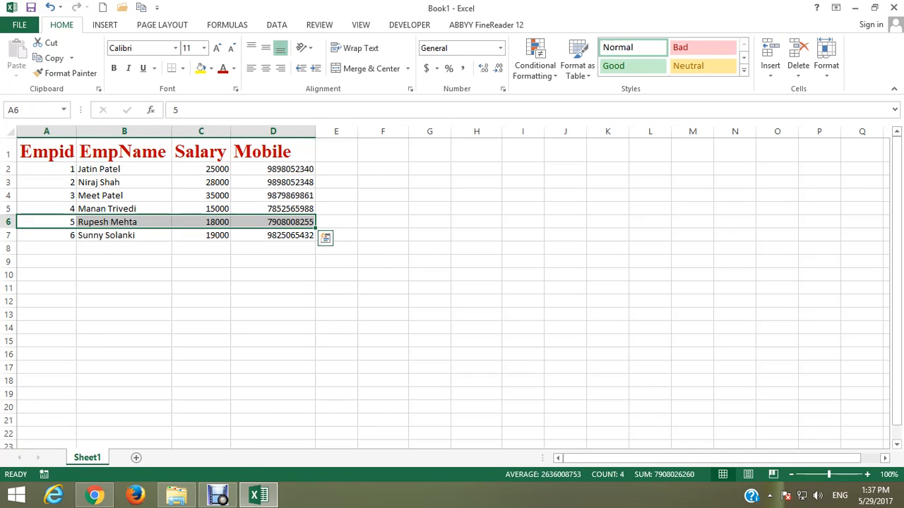
left_click(125, 151)
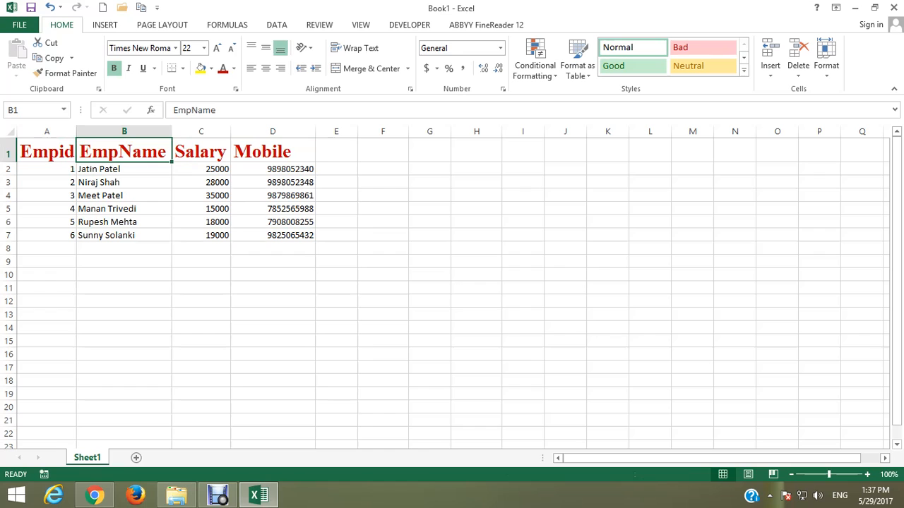
left_click(65, 72)
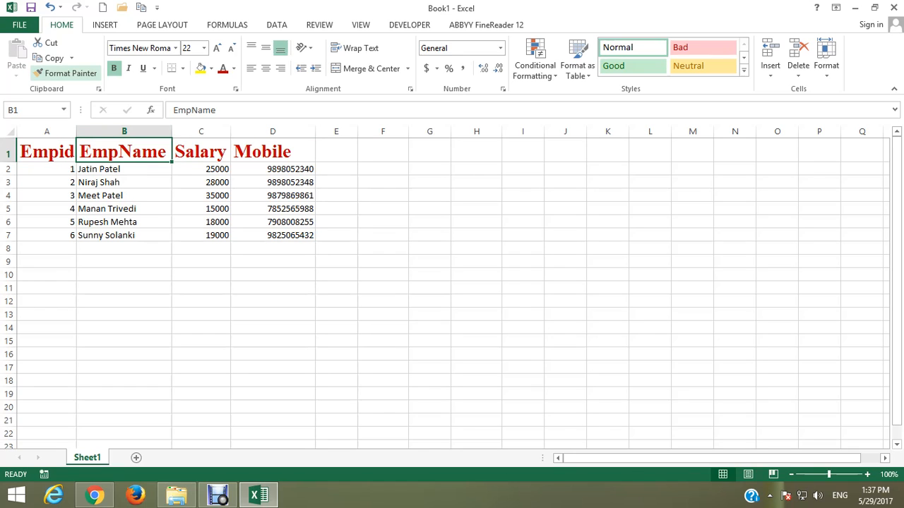
left_click(65, 73)
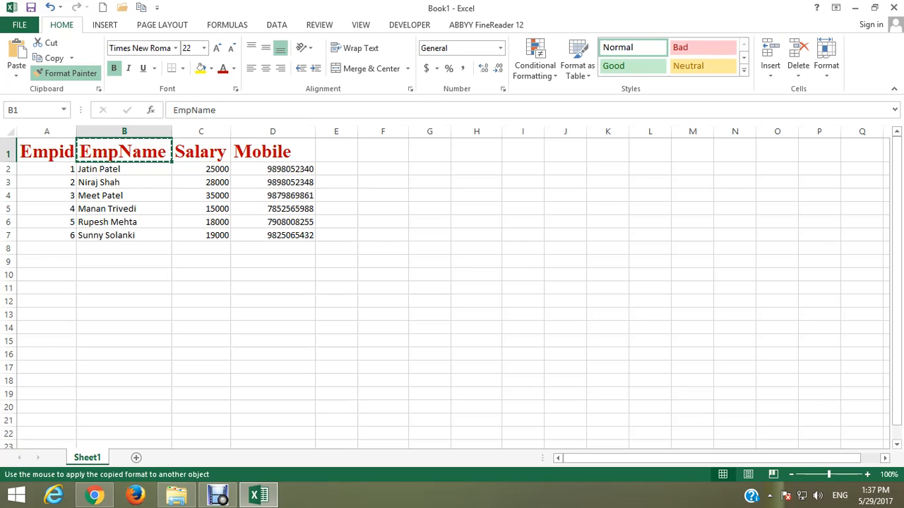
left_click_drag(35, 196, 311, 196)
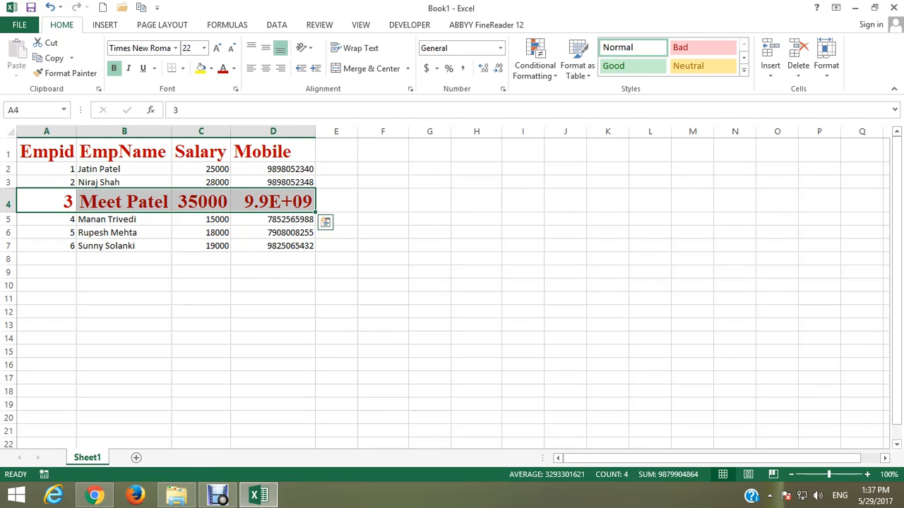
left_click_drag(46, 232, 282, 233)
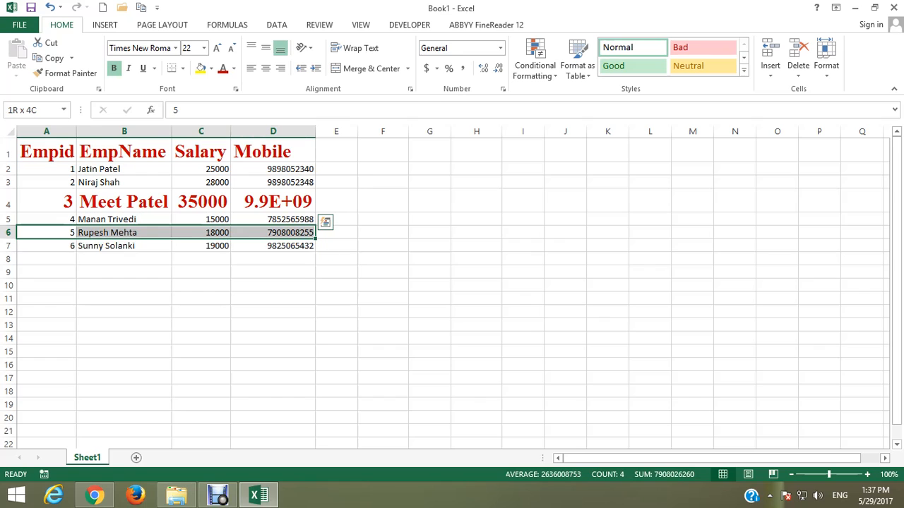
left_click(46, 202)
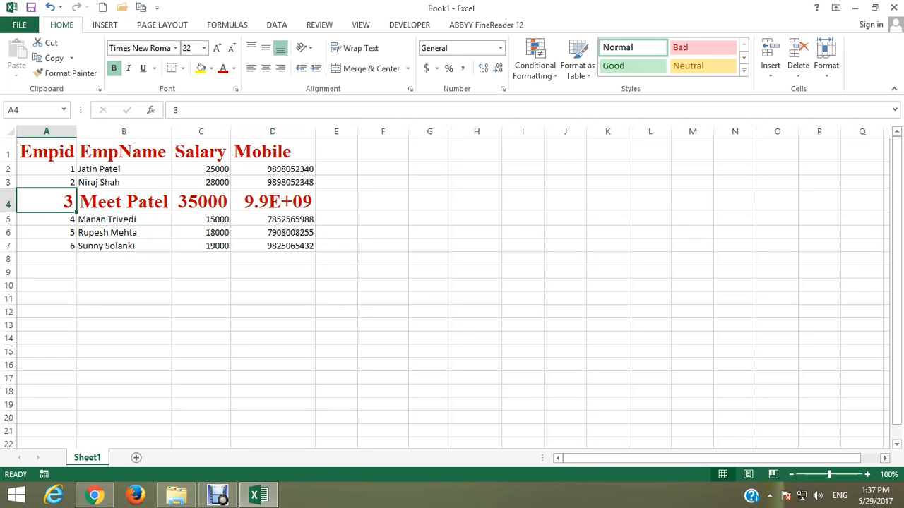
Autofit the Mobile column's width and copy the formatting of A4 onto the record in A6:D6
double_click(315, 131)
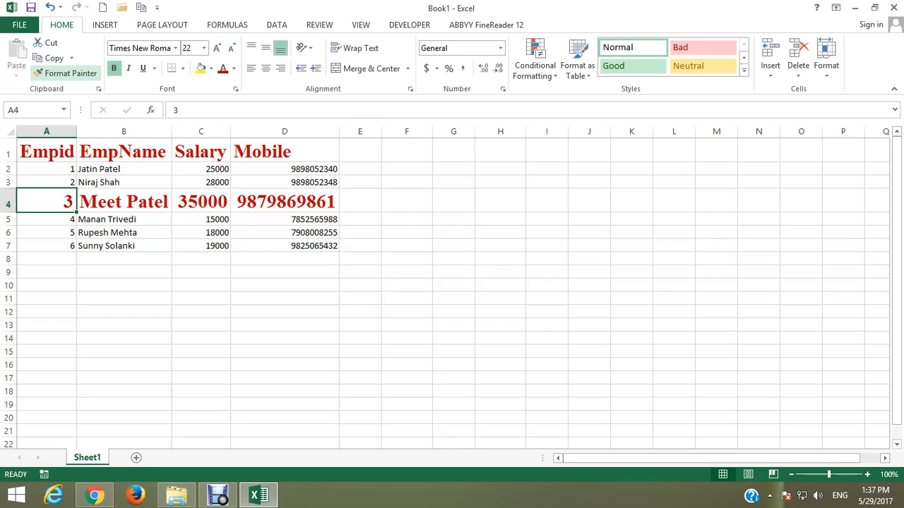
left_click(65, 73)
mouse_move(46, 233)
left_mouse_down()
mouse_move(285, 245)
mouse_move(285, 233)
left_mouse_up()
left_click(285, 335)
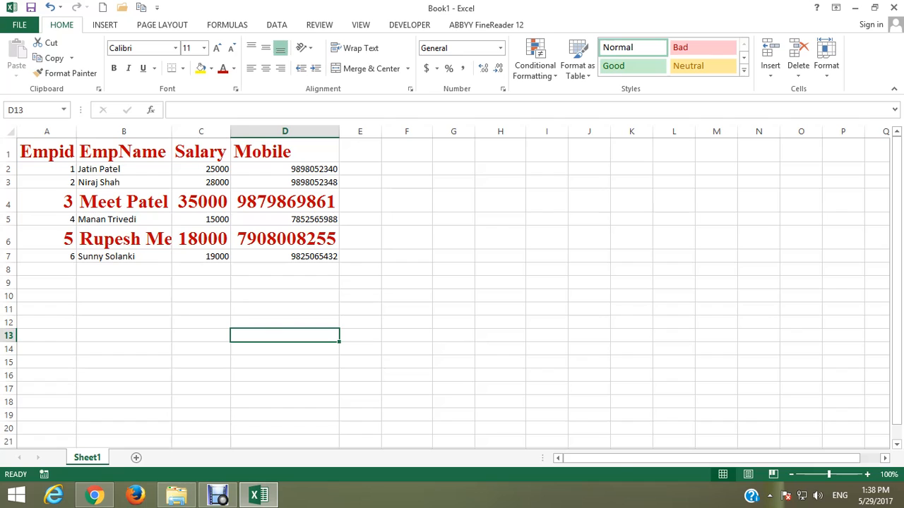
Undo the formatting copied onto rows 4 and 6 and the Mobile column's width change, and clear the copy marquee
key("ctrl+z")
key("ctrl+z")
key("ctrl+z")
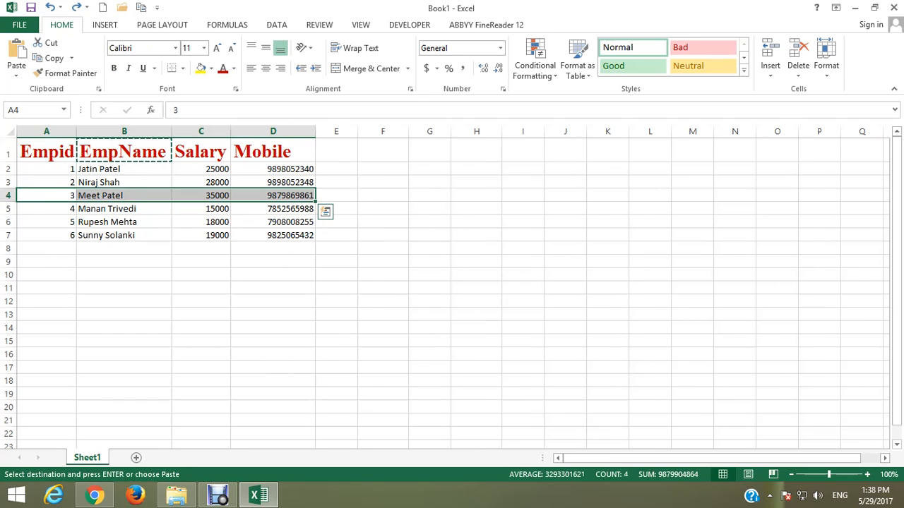
key("Escape")
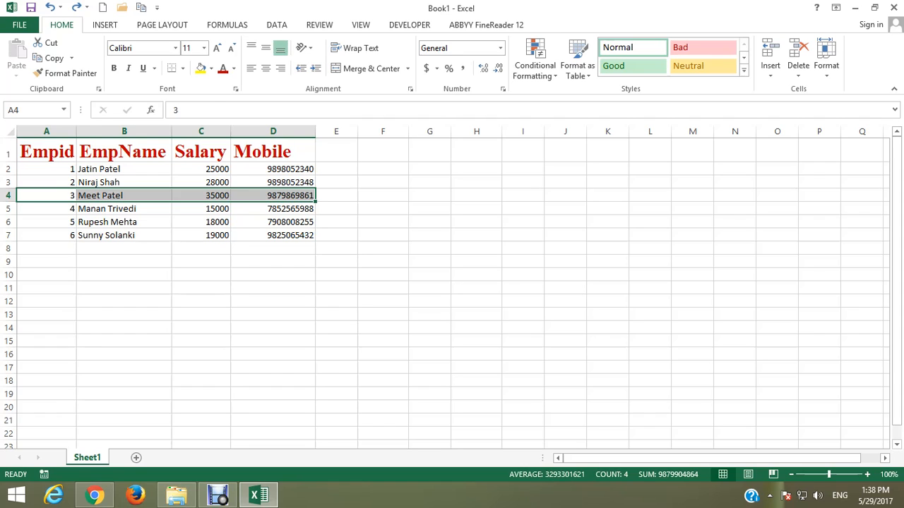
Keep Format Painter active to copy the EmpName header's formatting in B1 onto both A3:D3 and A6:D6
left_click(125, 152)
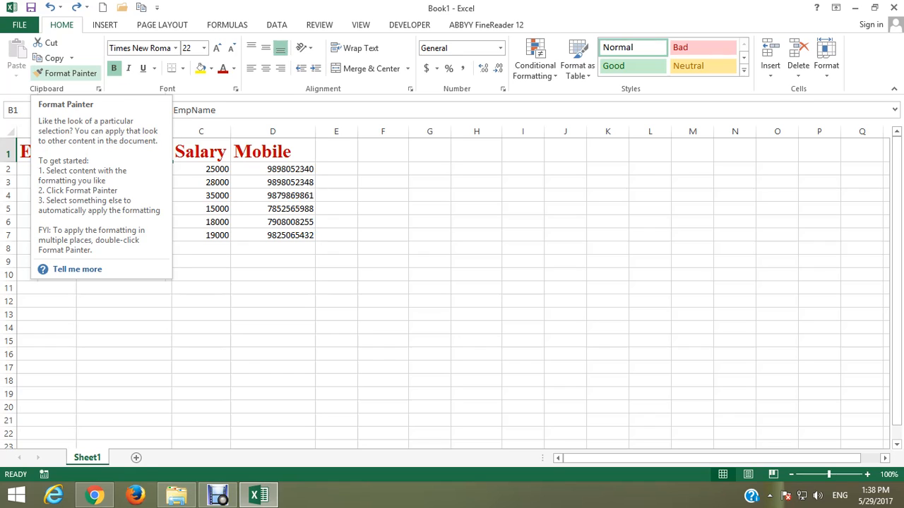
left_click(65, 72)
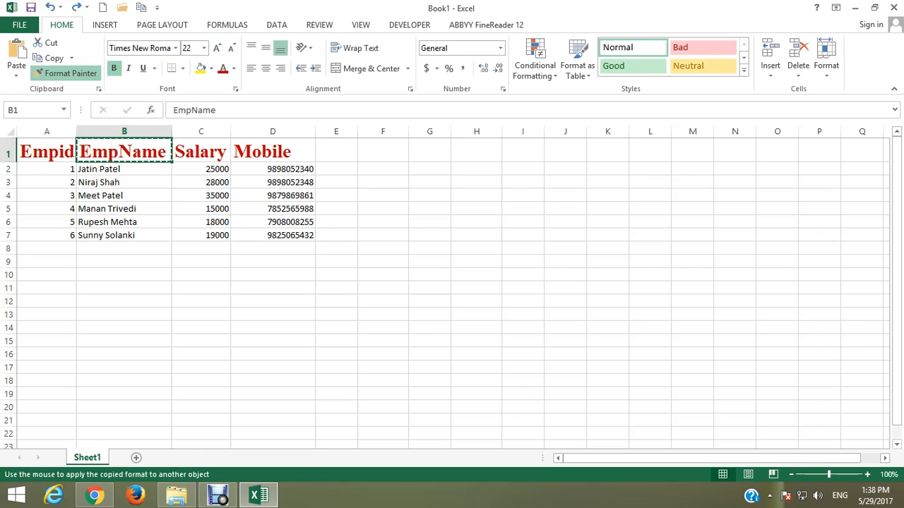
left_click_drag(47, 182, 286, 183)
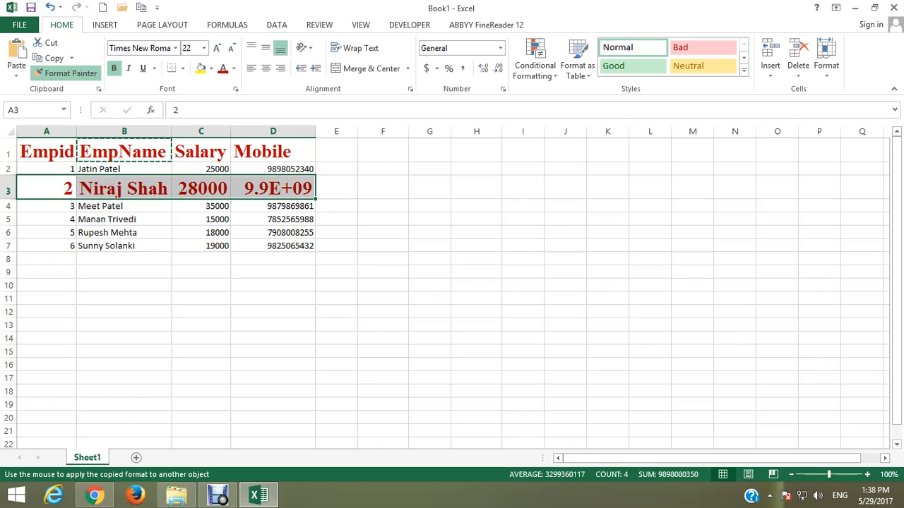
left_click_drag(47, 233, 297, 234)
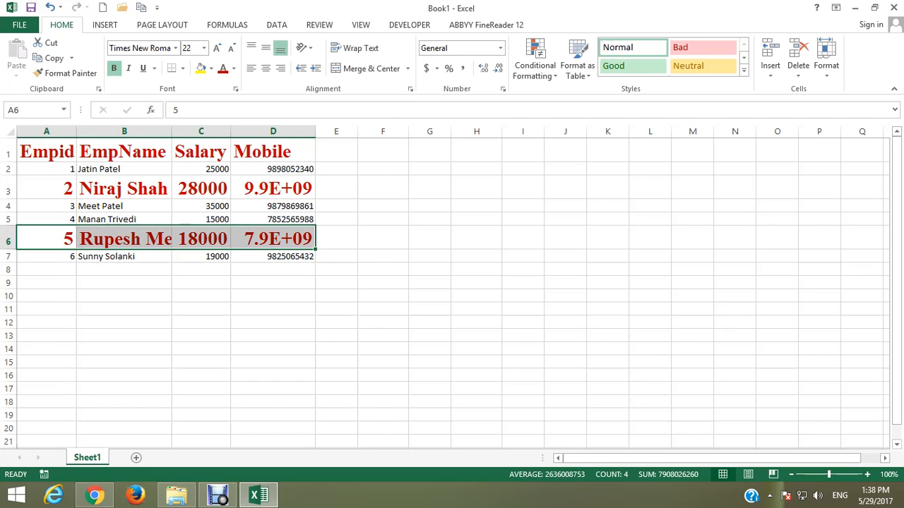
Autofit the widths of the Empid, EmpName and Mobile columns to their contents
double_click(76, 132)
double_click(174, 131)
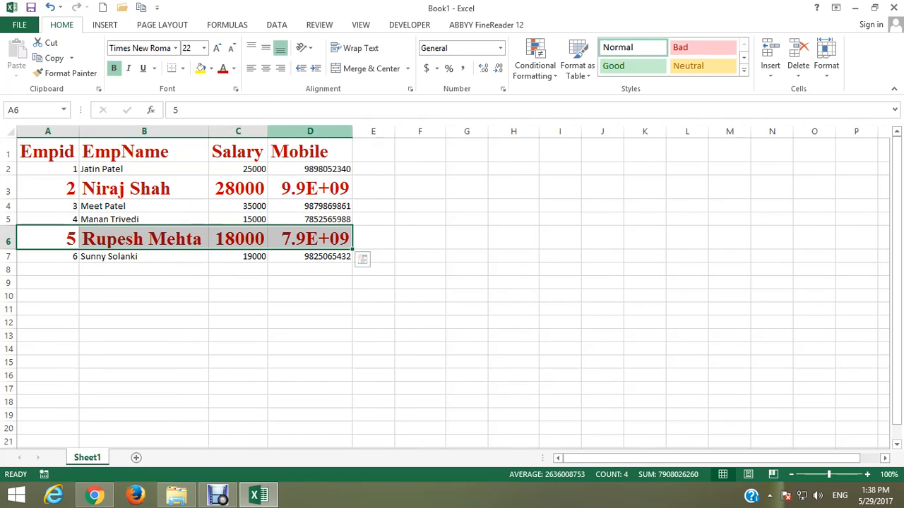
double_click(353, 131)
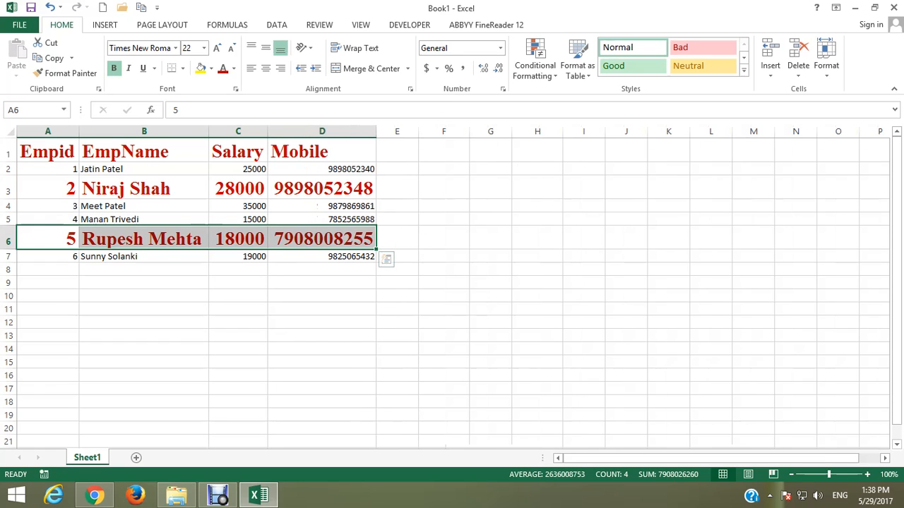
left_click(321, 296)
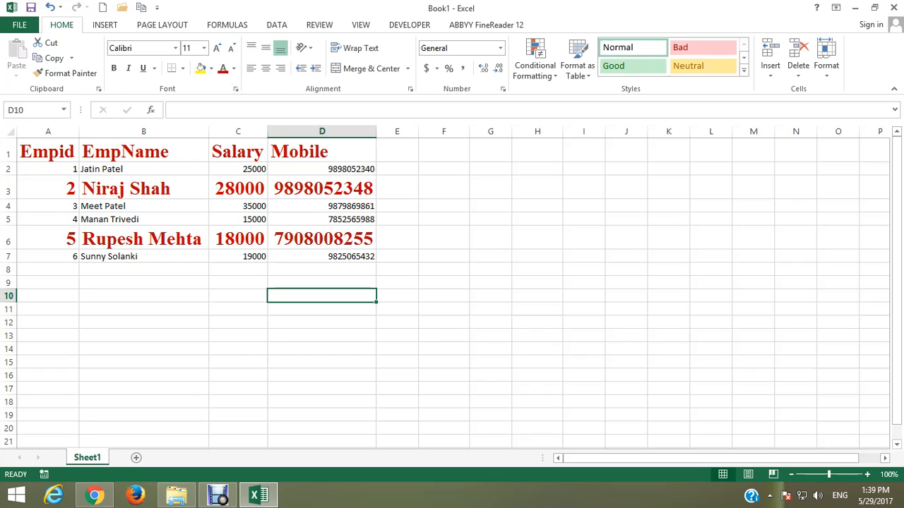
left_click(175, 48)
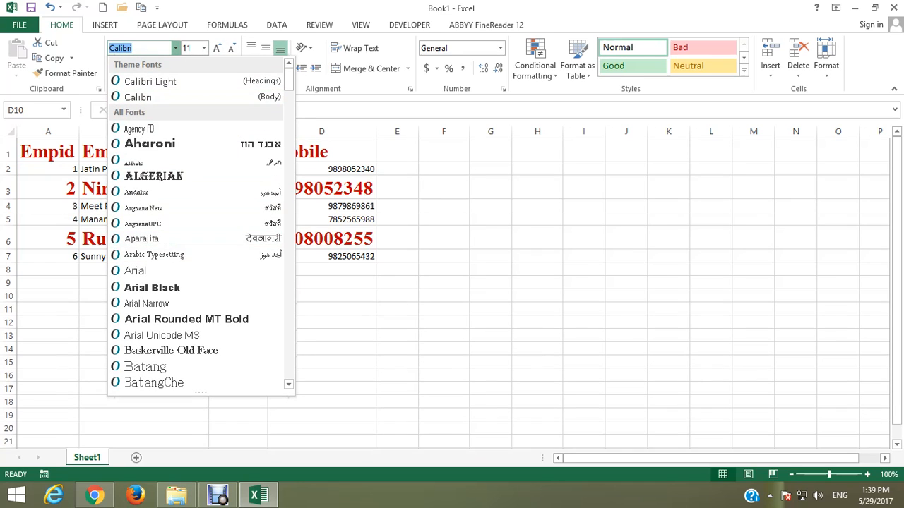
left_click(175, 49)
left_click(204, 48)
left_click(204, 48)
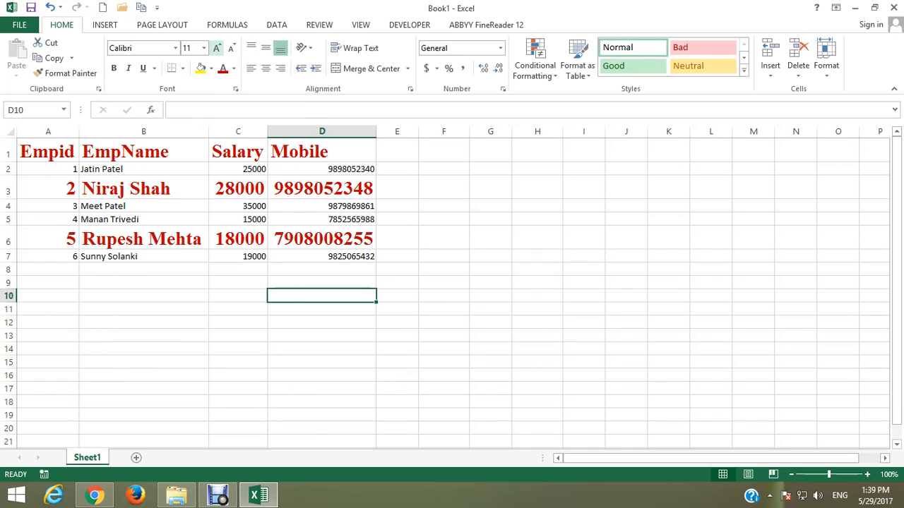
Increase the font size of the mobile number in cell D7 stepwise to 22
left_click(315, 257)
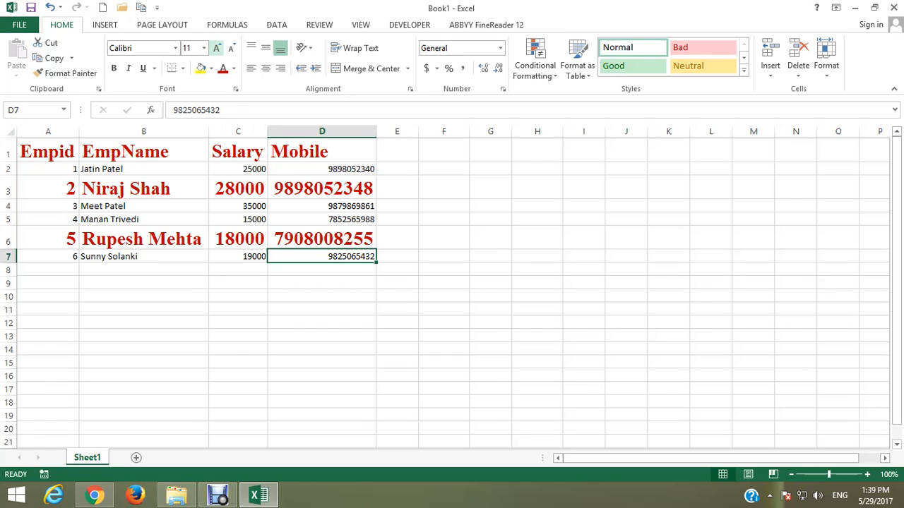
left_click(217, 48)
left_click(217, 48)
left_click(217, 48)
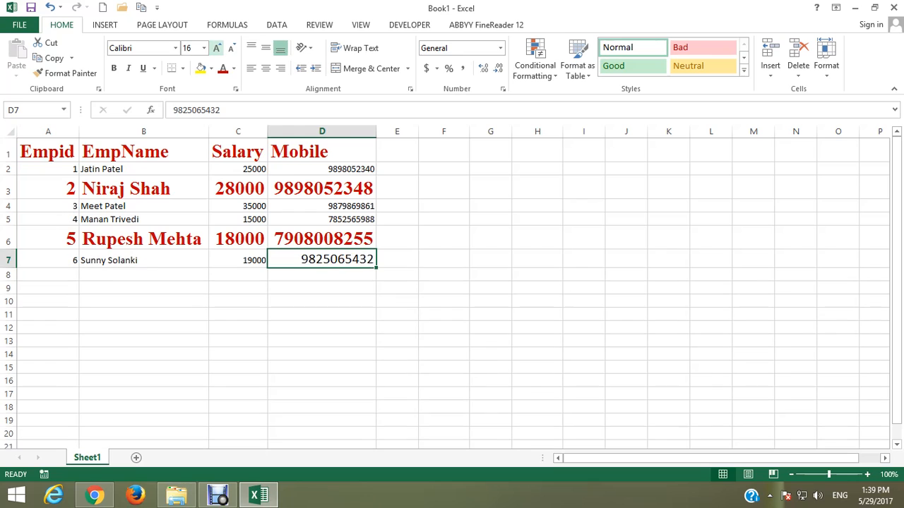
left_click(217, 48)
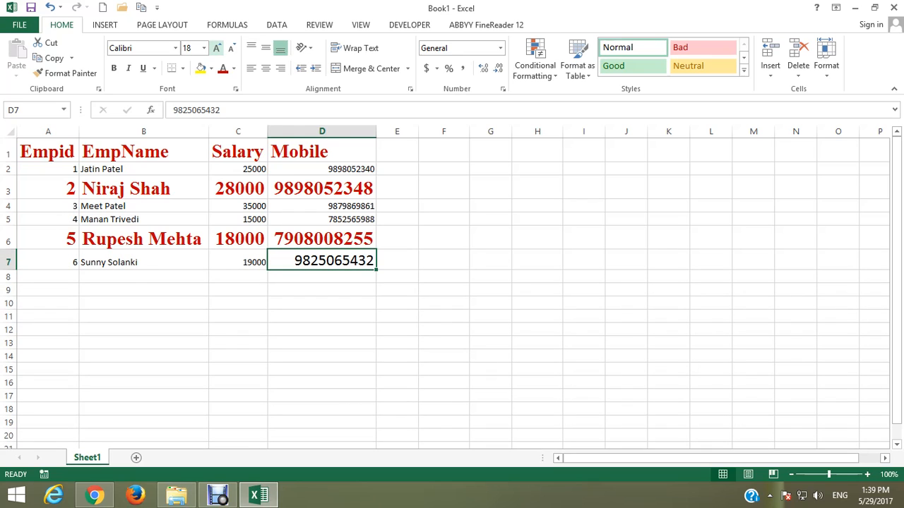
left_click(217, 48)
left_click(217, 48)
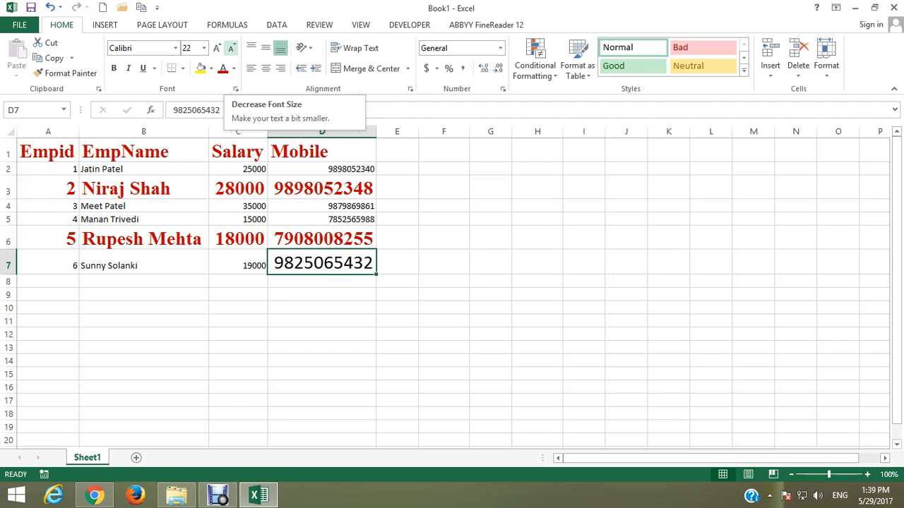
Decrease the font size of the mobile number in cell D7 stepwise to 14
left_click(231, 48)
left_click(231, 48)
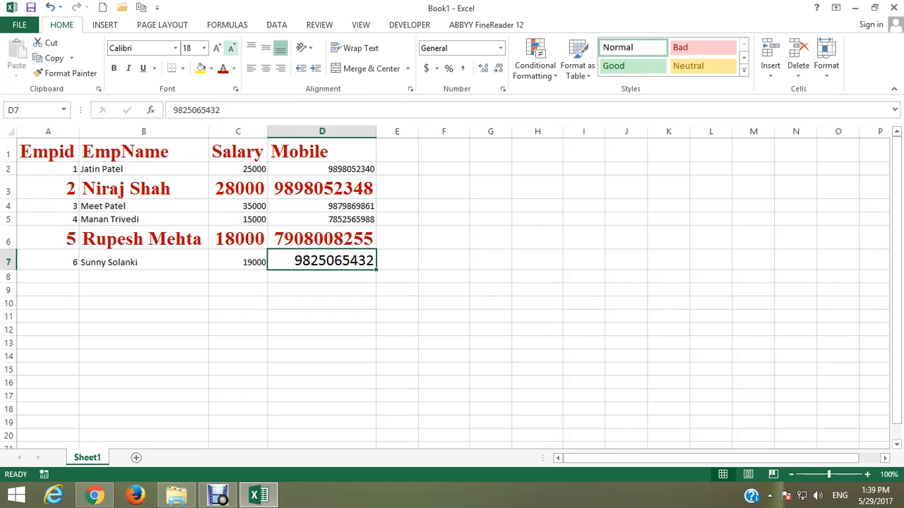
left_click(231, 48)
left_click(231, 48)
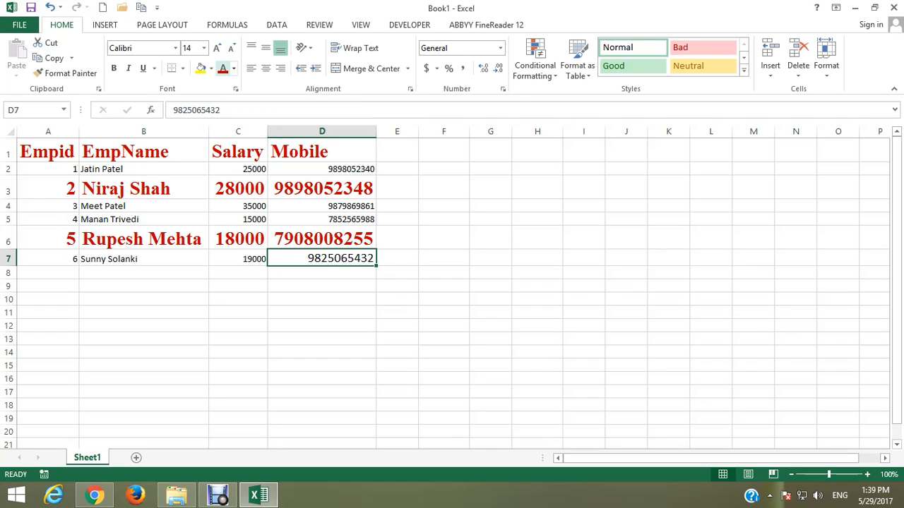
Fill the mobile number cell D7 with a light gray theme color and open the border options
left_click(234, 68)
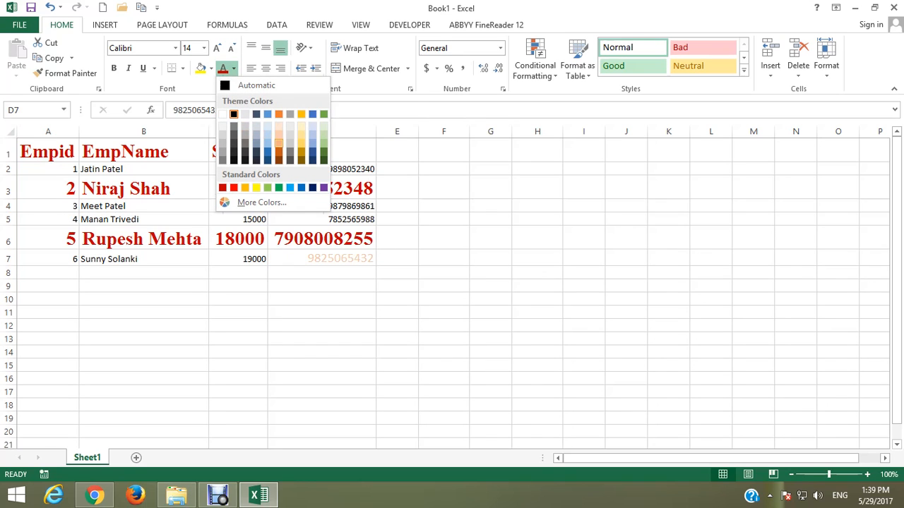
left_click(212, 68)
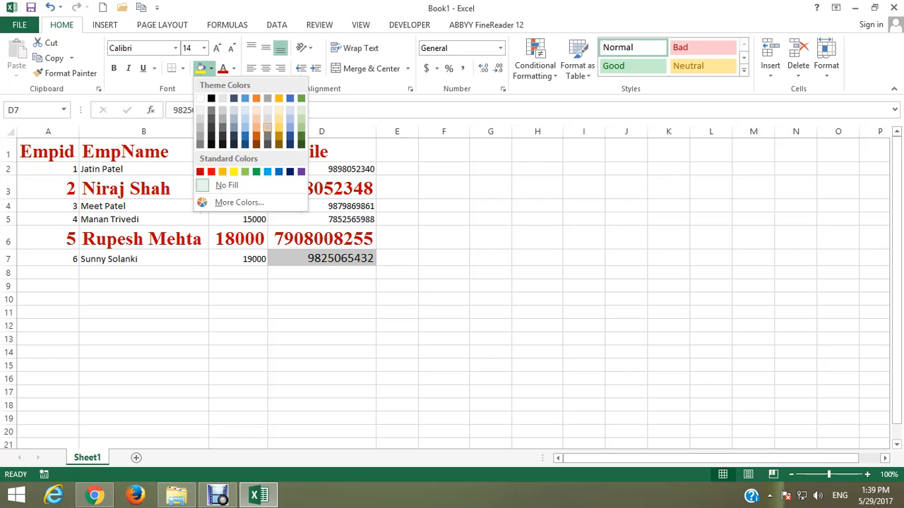
left_click(268, 119)
left_click(183, 68)
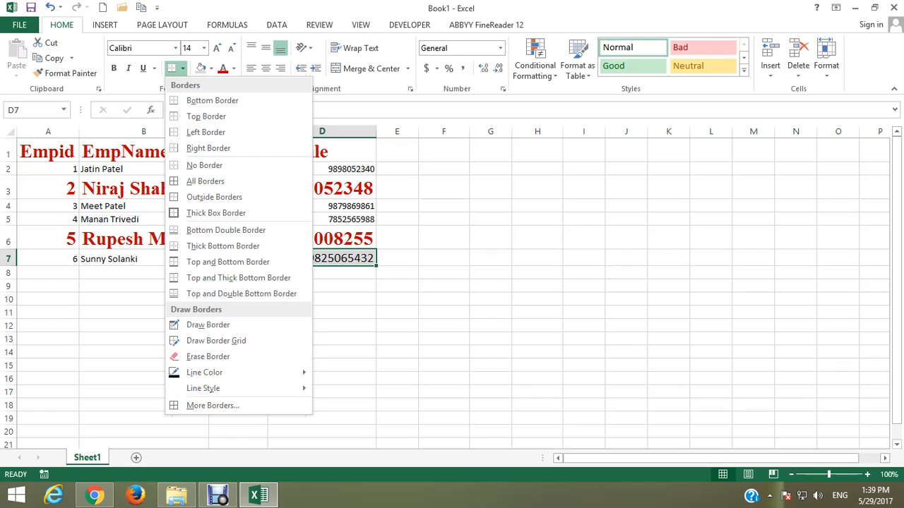
Make the employee name in cell B7 bold, italic and underlined
left_click(111, 259)
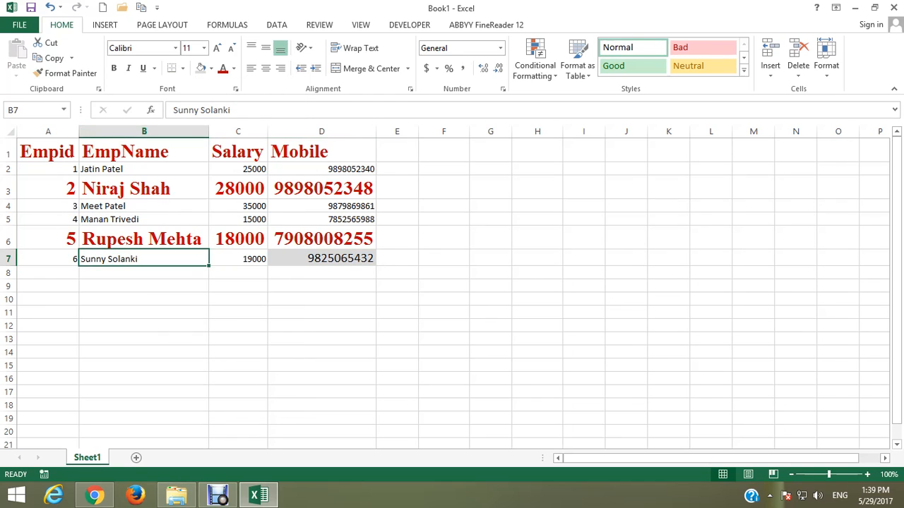
left_click(113, 68)
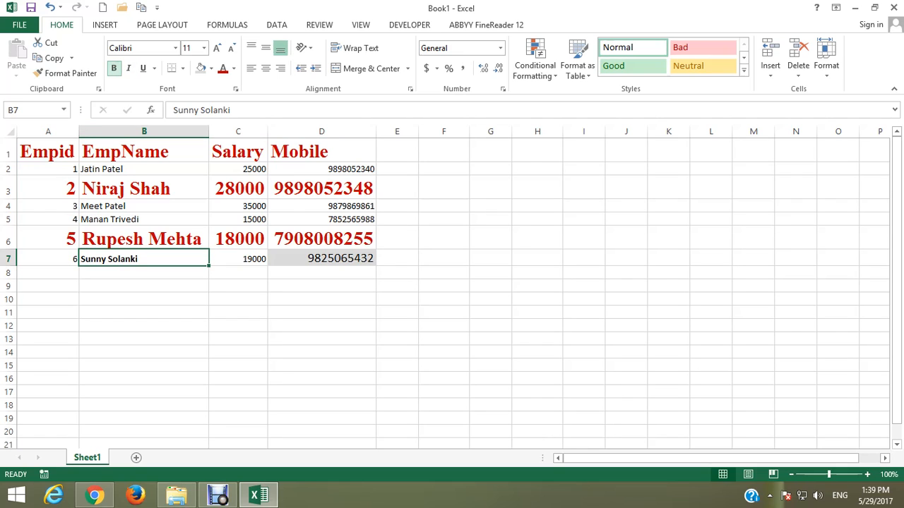
left_click(128, 68)
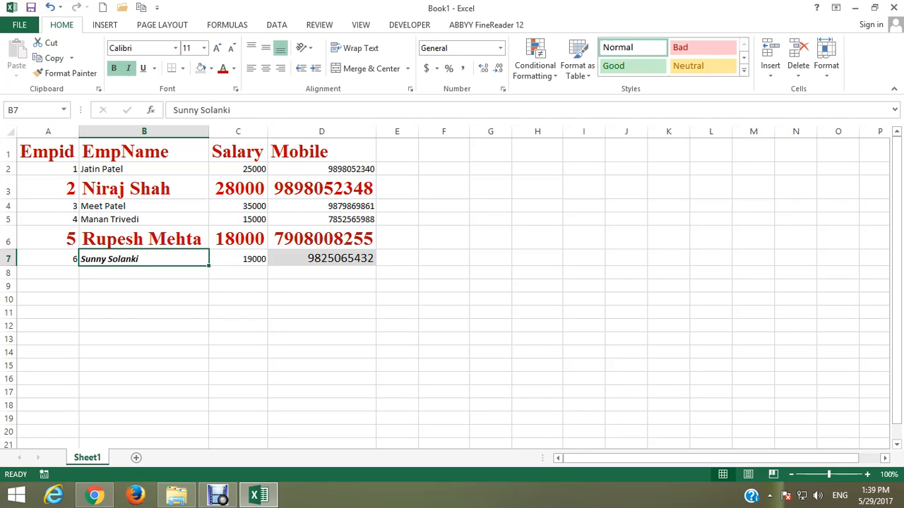
left_click(142, 68)
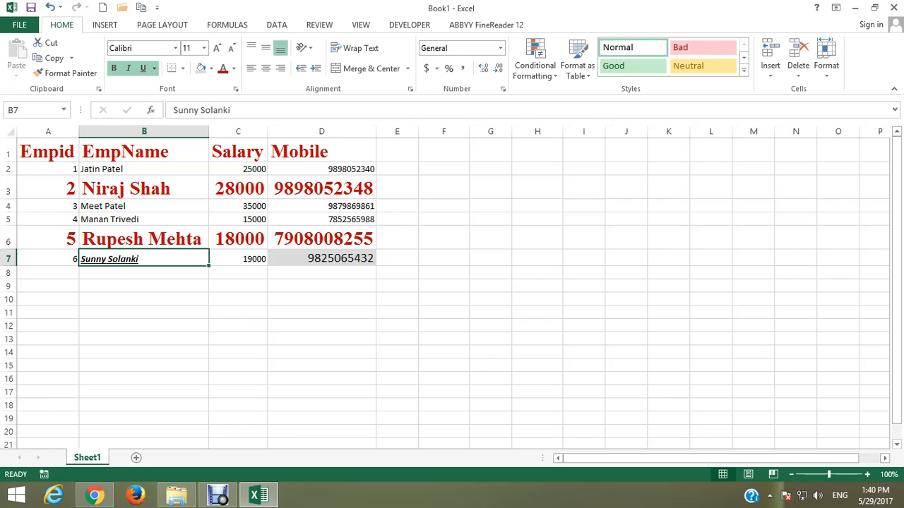
Copy the plain formatting of cell B2 onto the whole table A1:D7 with Format Painter and deselect the table
left_click(144, 170)
left_click(67, 73)
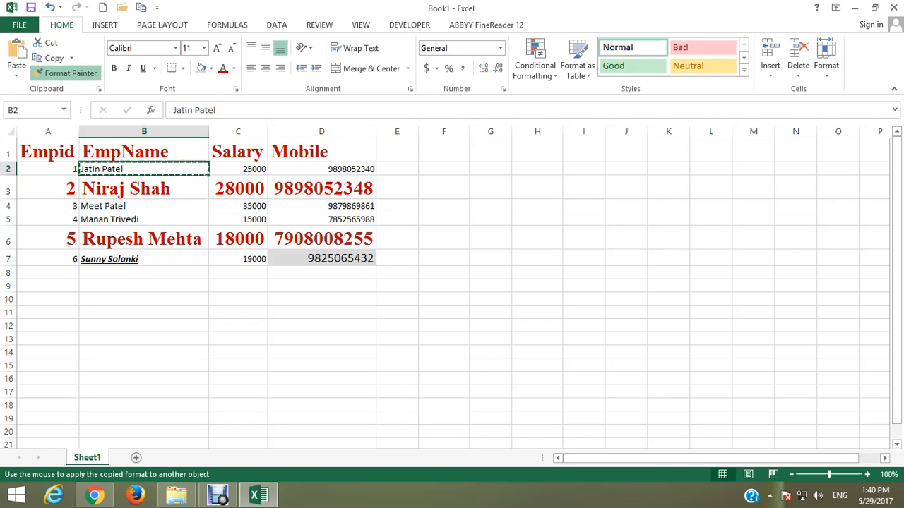
mouse_move(42, 151)
left_mouse_down()
mouse_move(71, 259)
mouse_move(370, 258)
mouse_move(370, 224)
left_mouse_up()
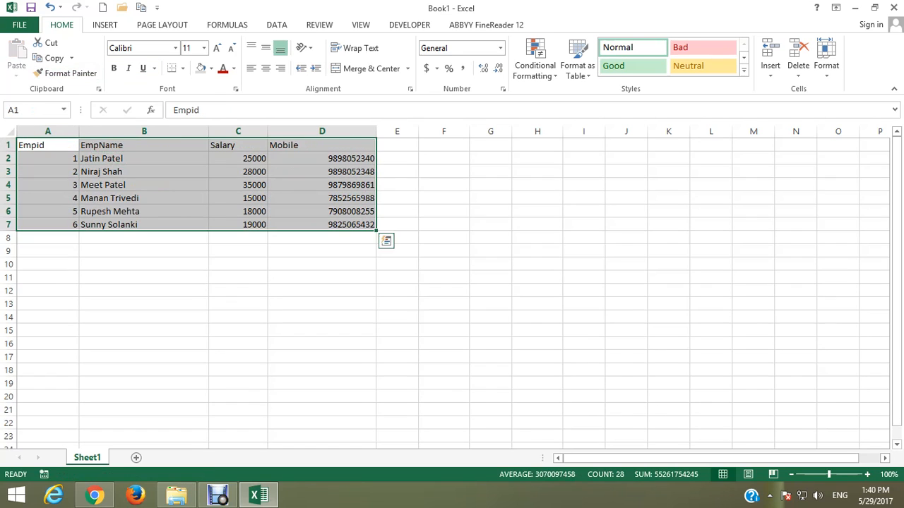
left_click(322, 317)
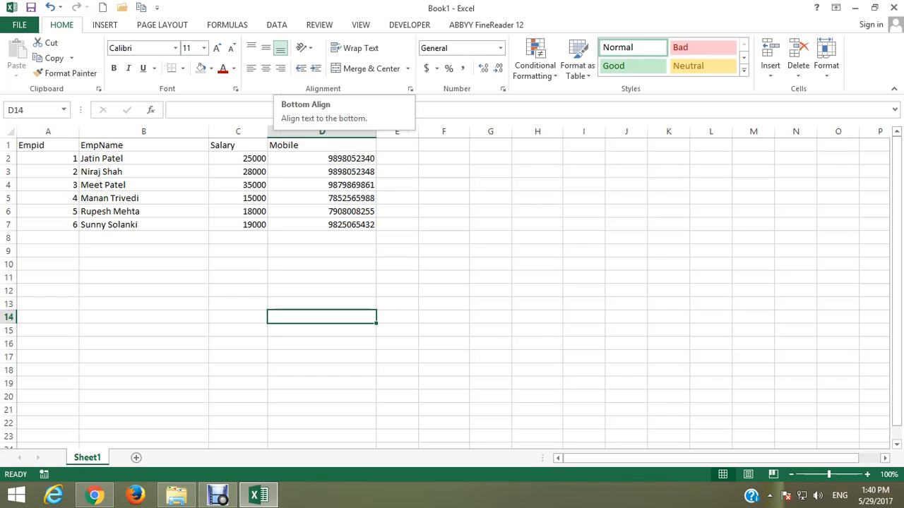
left_click(305, 47)
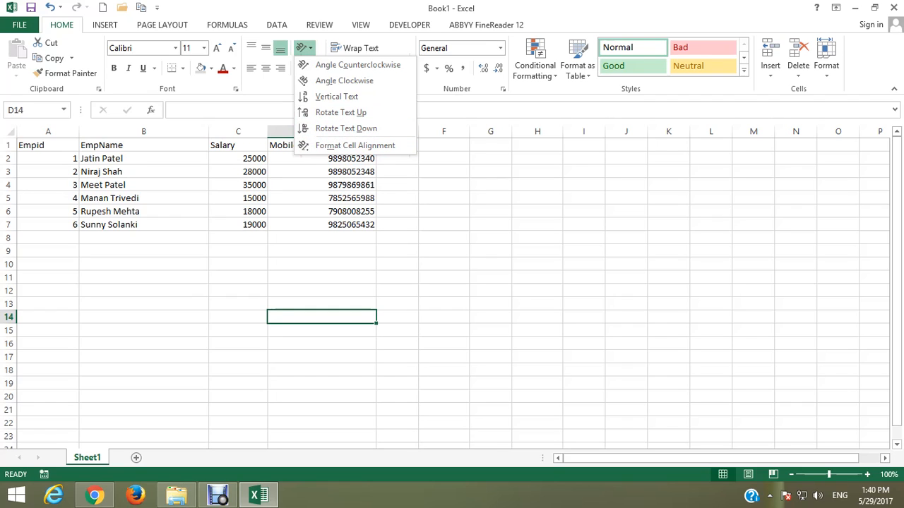
left_click(267, 68)
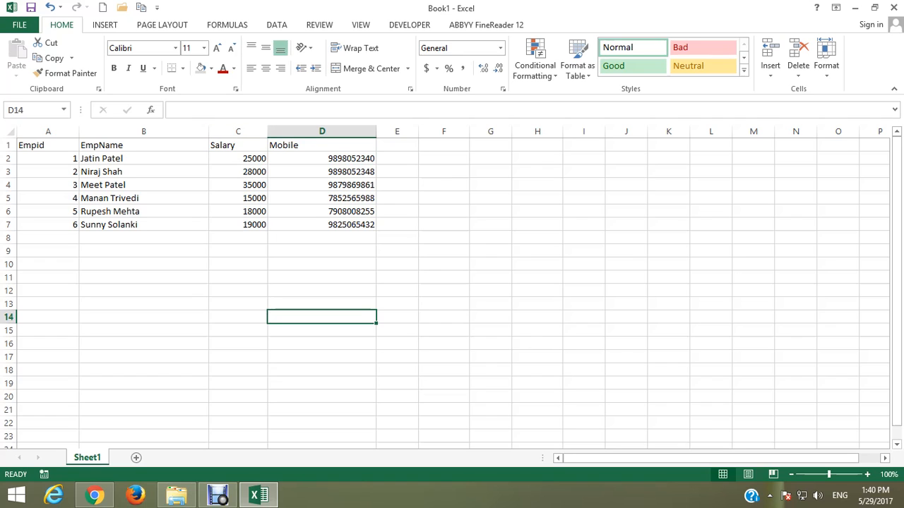
Enlarge row 7 to about four times its height and align the name in B7 to the top, and after that to the middle
left_click_drag(9, 231, 9, 274)
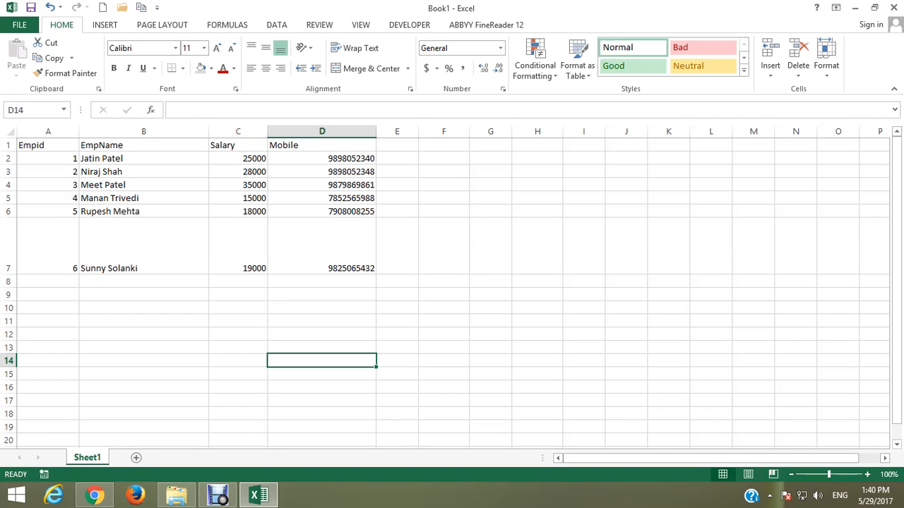
left_click(144, 246)
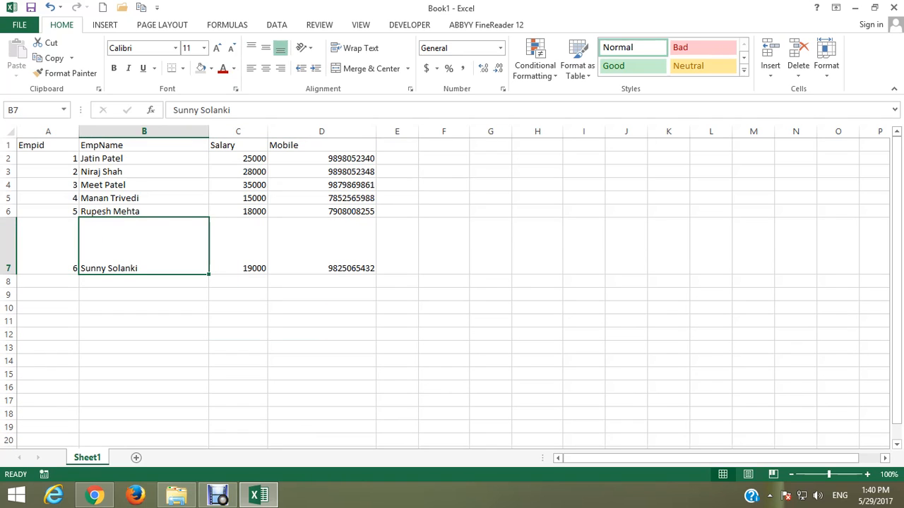
left_click(251, 48)
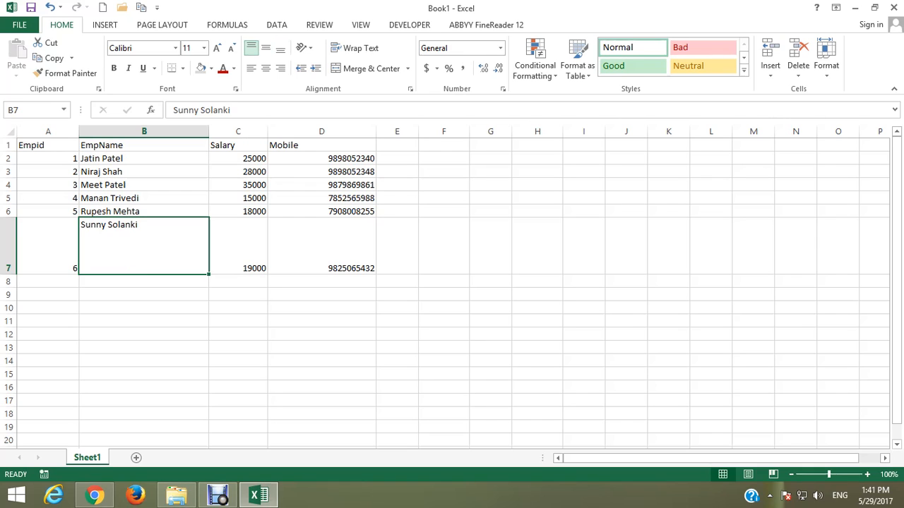
left_click(265, 48)
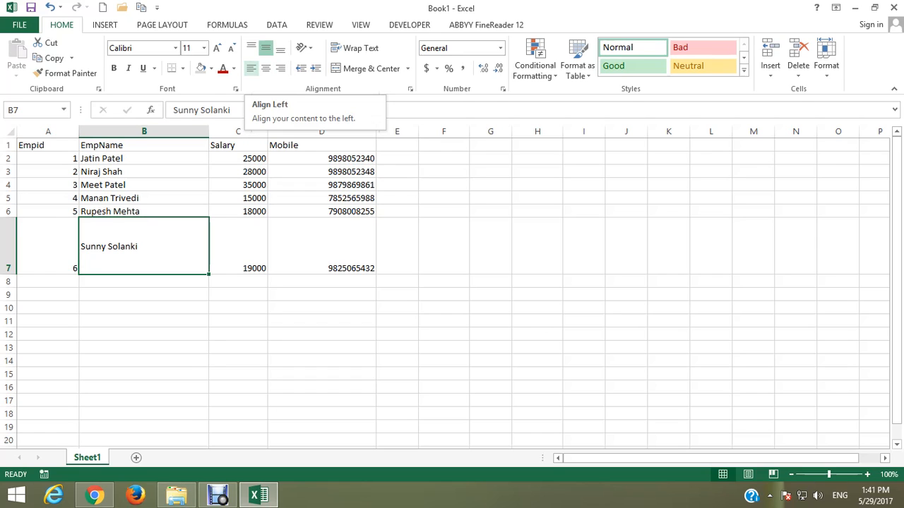
Center the name in B7 horizontally, switch it to right alignment and increase its indent
left_click(265, 69)
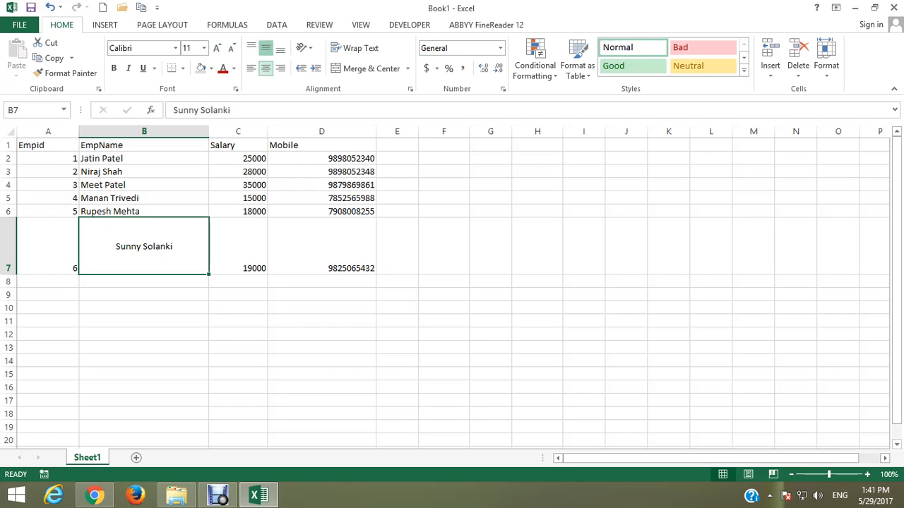
left_click(280, 68)
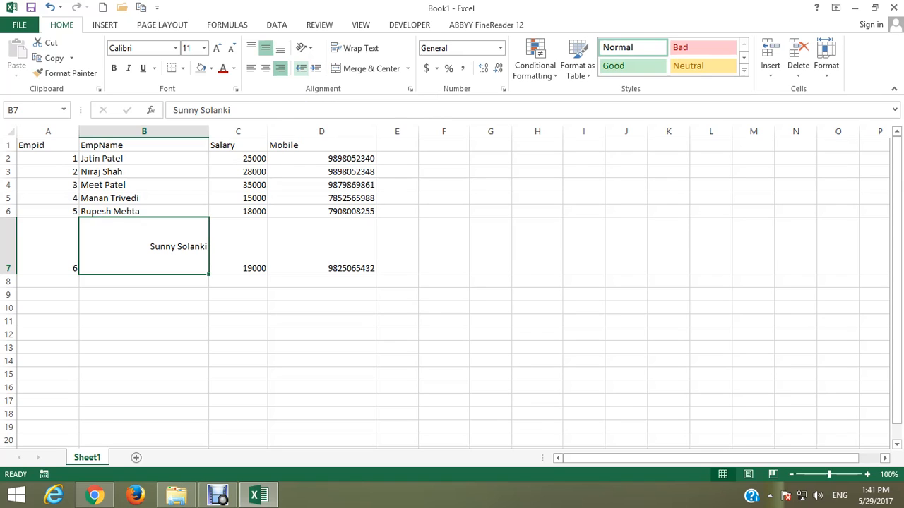
left_click(316, 68)
left_click(316, 67)
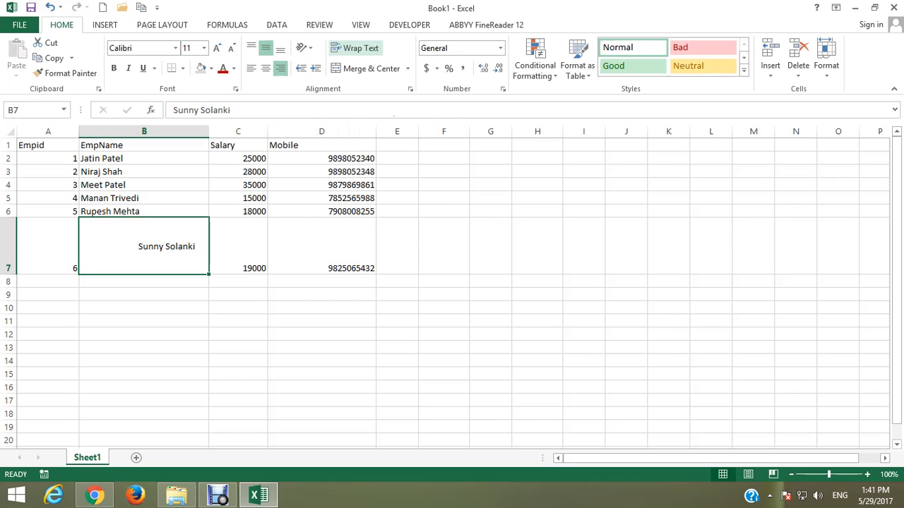
Reset B7 to the formatting of B6 with Format Painter and shrink row 7 back to single-line height
left_click(332, 211)
left_click(144, 246)
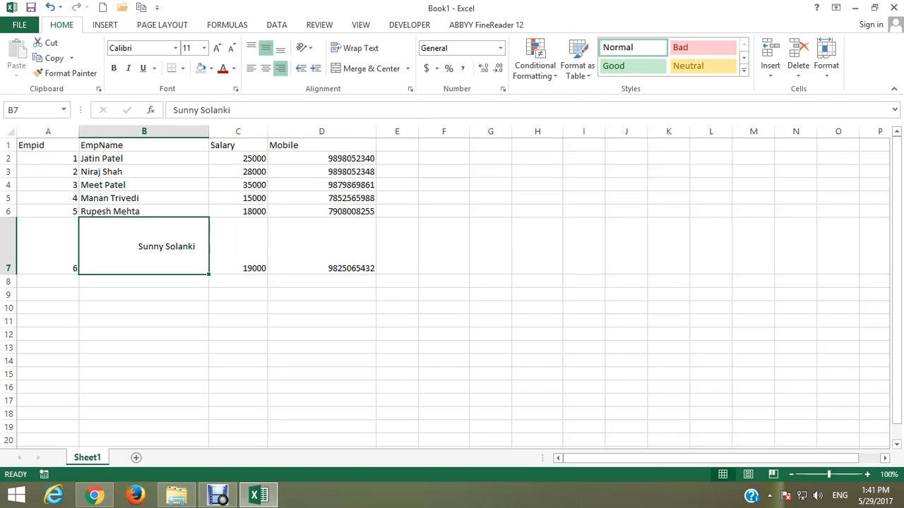
left_click(144, 211)
left_click(66, 72)
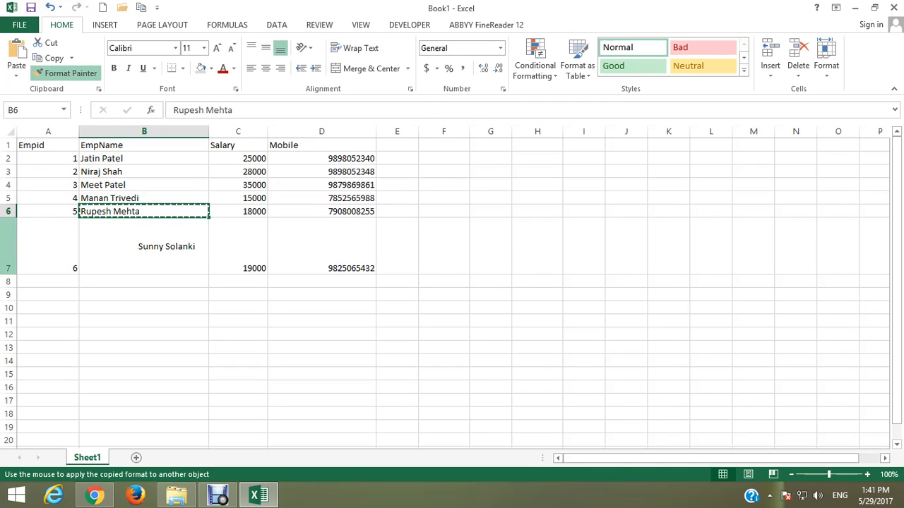
left_click(9, 246)
left_click(144, 247)
left_click_drag(9, 275, 8, 231)
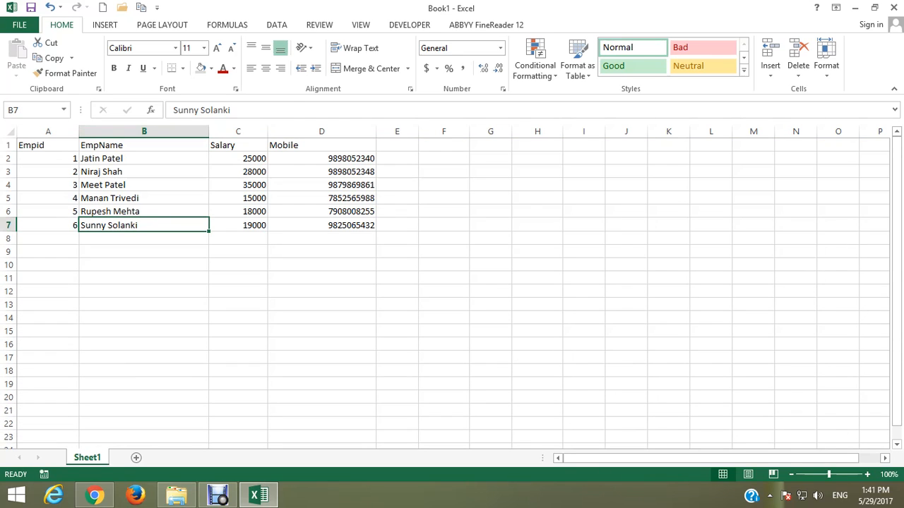
Narrow the EmpName column until its names are cut off and turn on Wrap Text for the entire column
left_click_drag(209, 131, 114, 131)
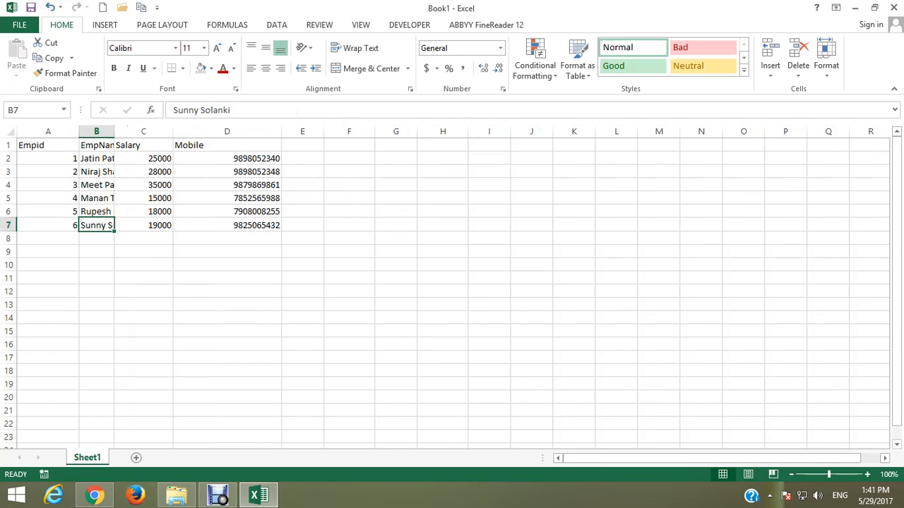
left_click(96, 131)
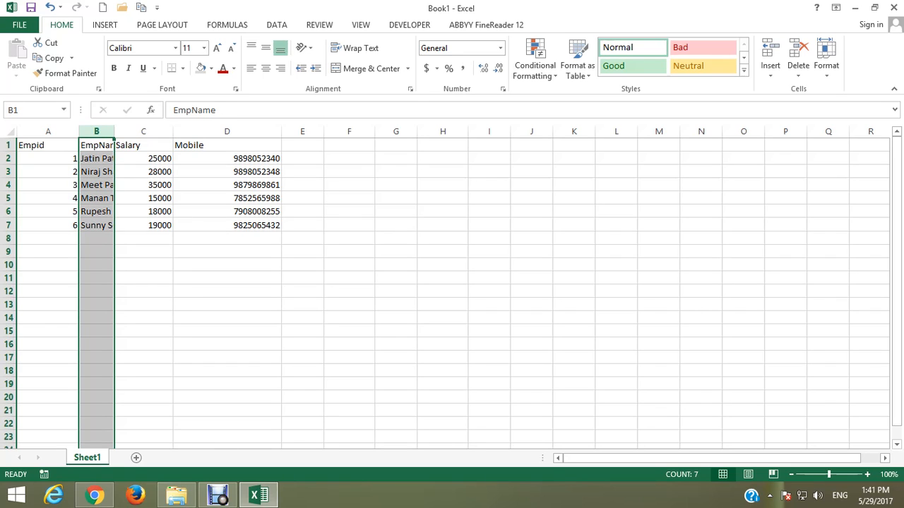
left_click(97, 159)
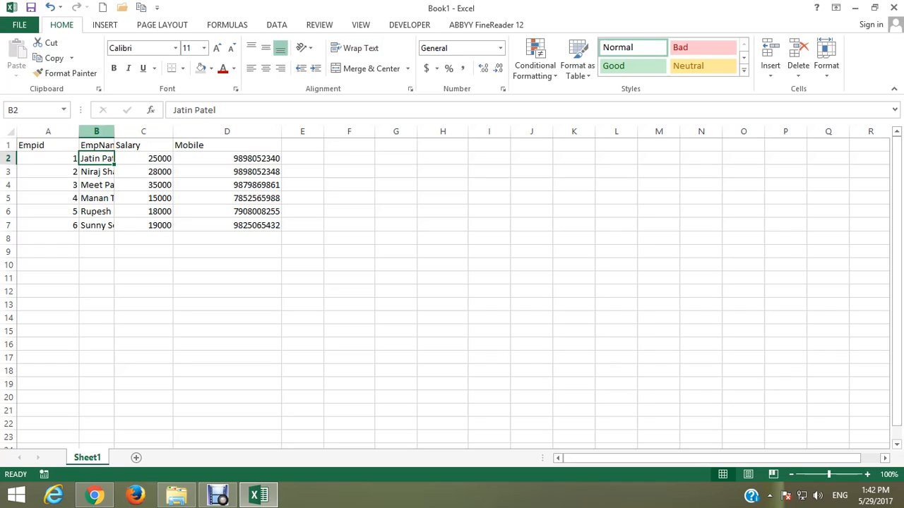
left_click(96, 132)
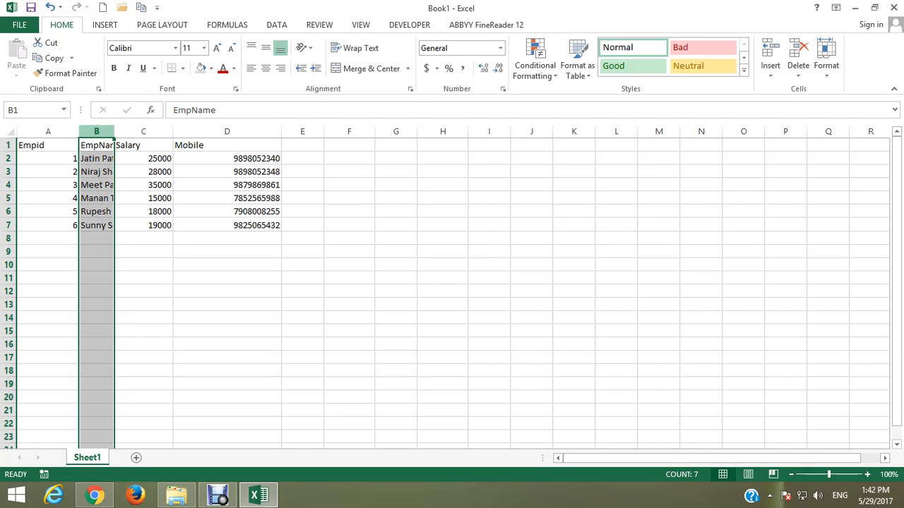
left_click(355, 48)
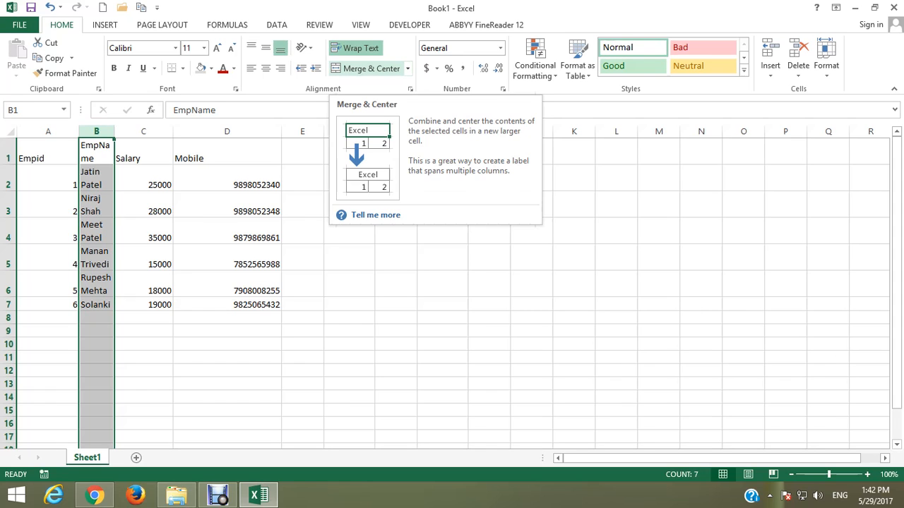
Merge and center cells D6 and D7 in the Mobile column, keeping only the upper value, and apply the Merge Cells option to them
left_click(227, 284)
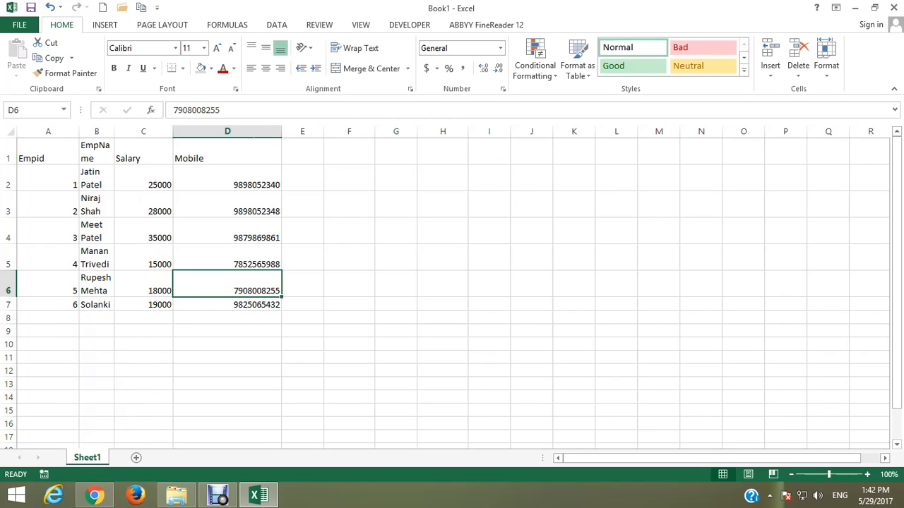
key("shift+Down")
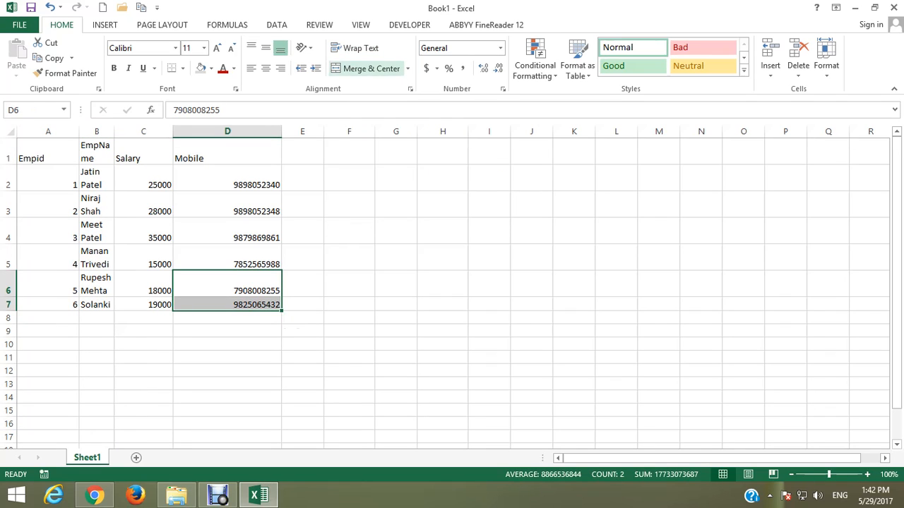
left_click(365, 68)
key("Return")
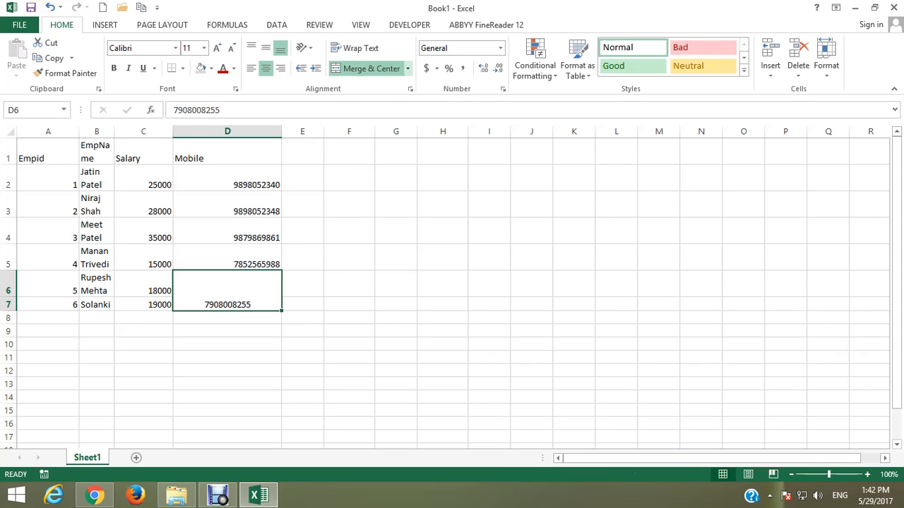
left_click(407, 68)
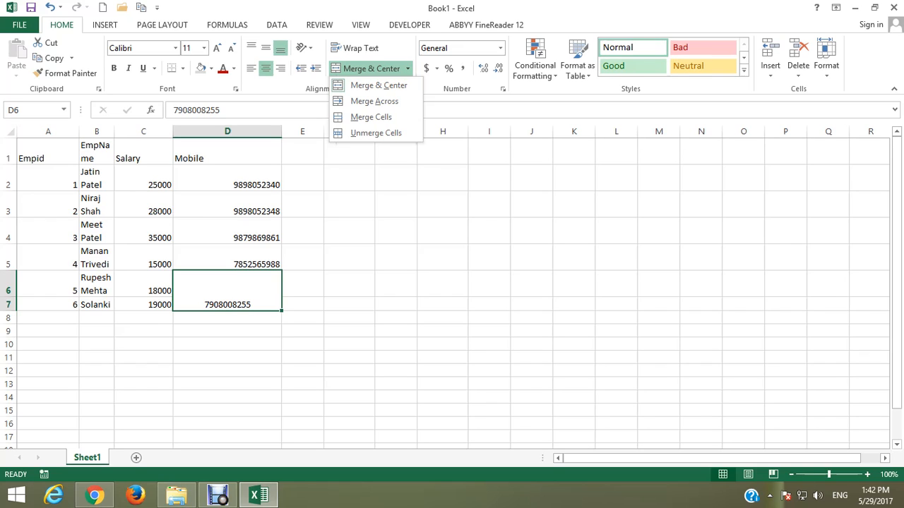
left_click(372, 117)
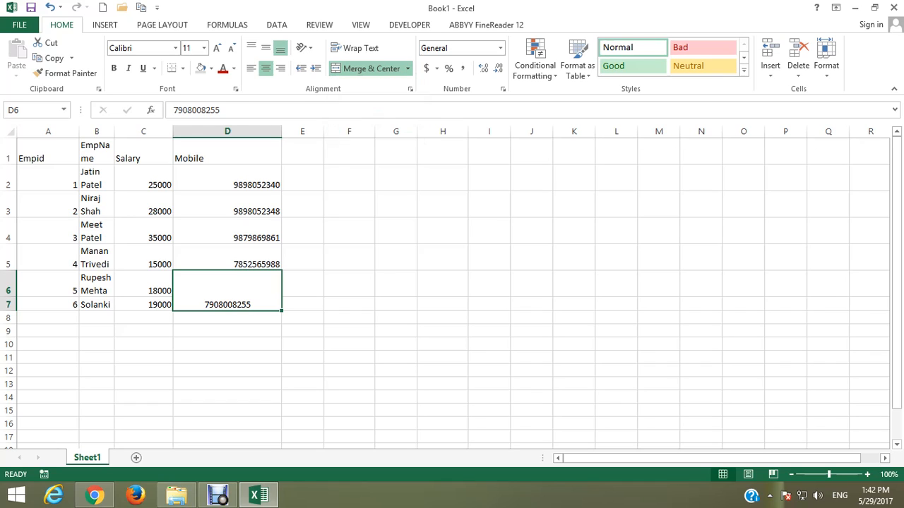